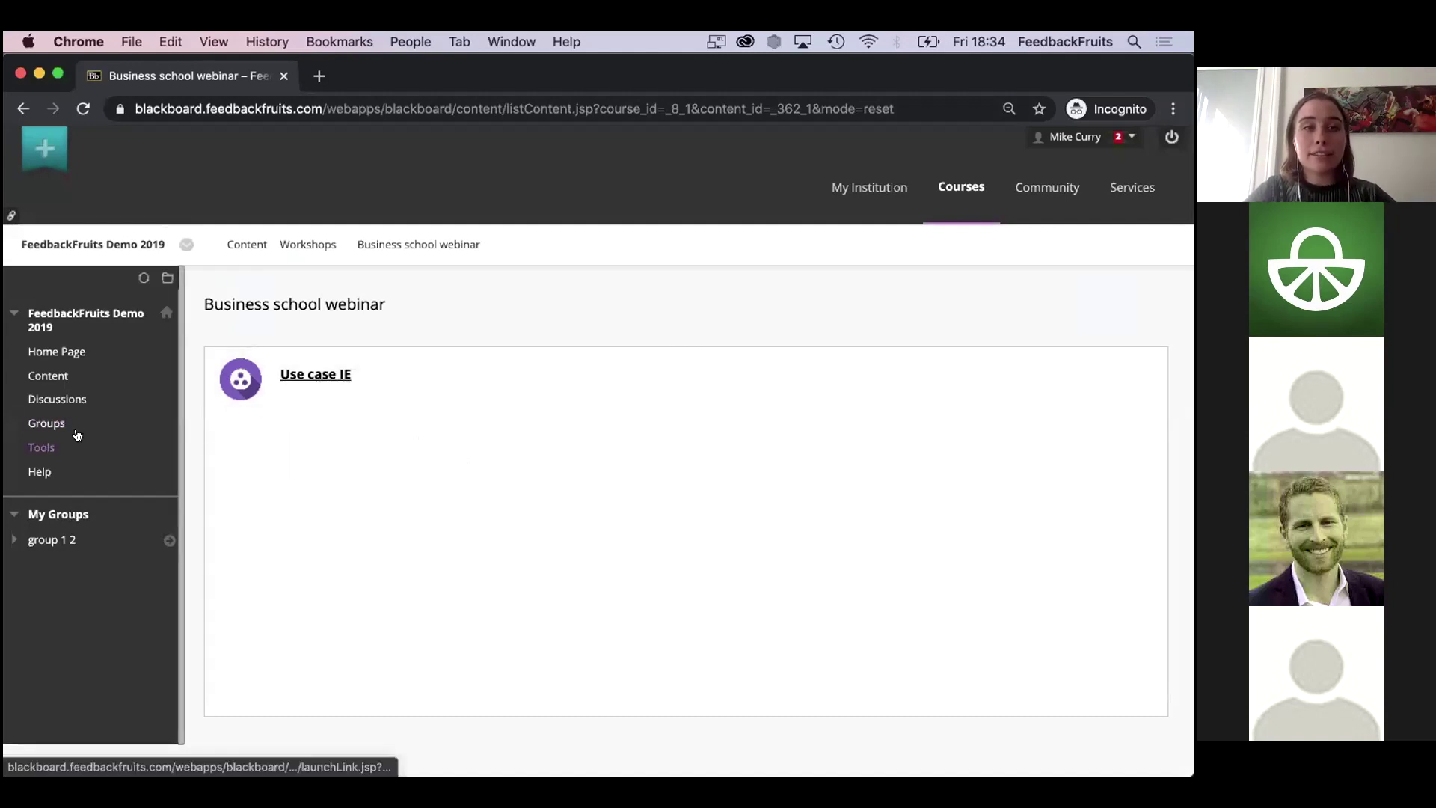
Open the "Use case IE" assignment and look over its instructions, group members and feedback steps.
click(306, 375)
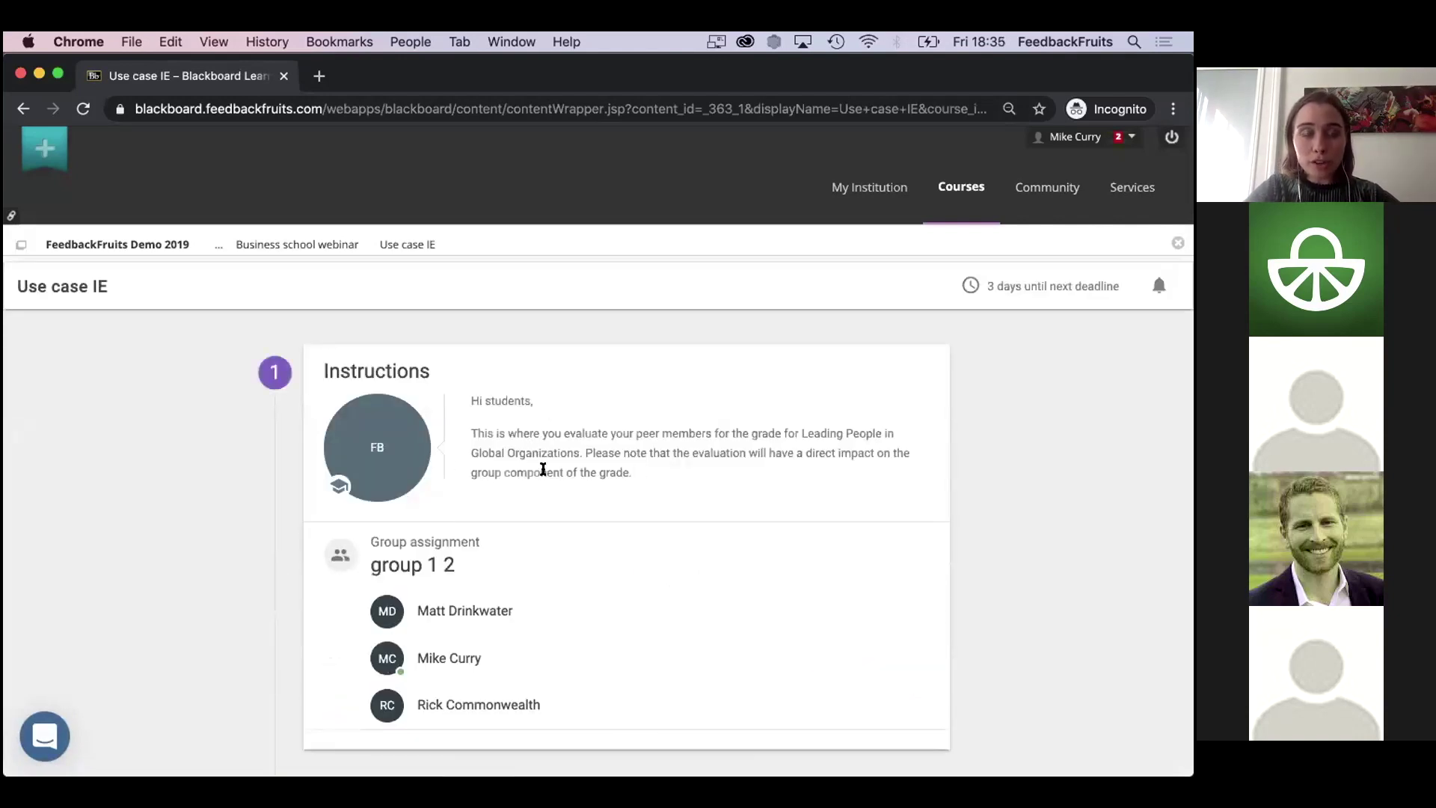
scroll(543, 469, down, 5)
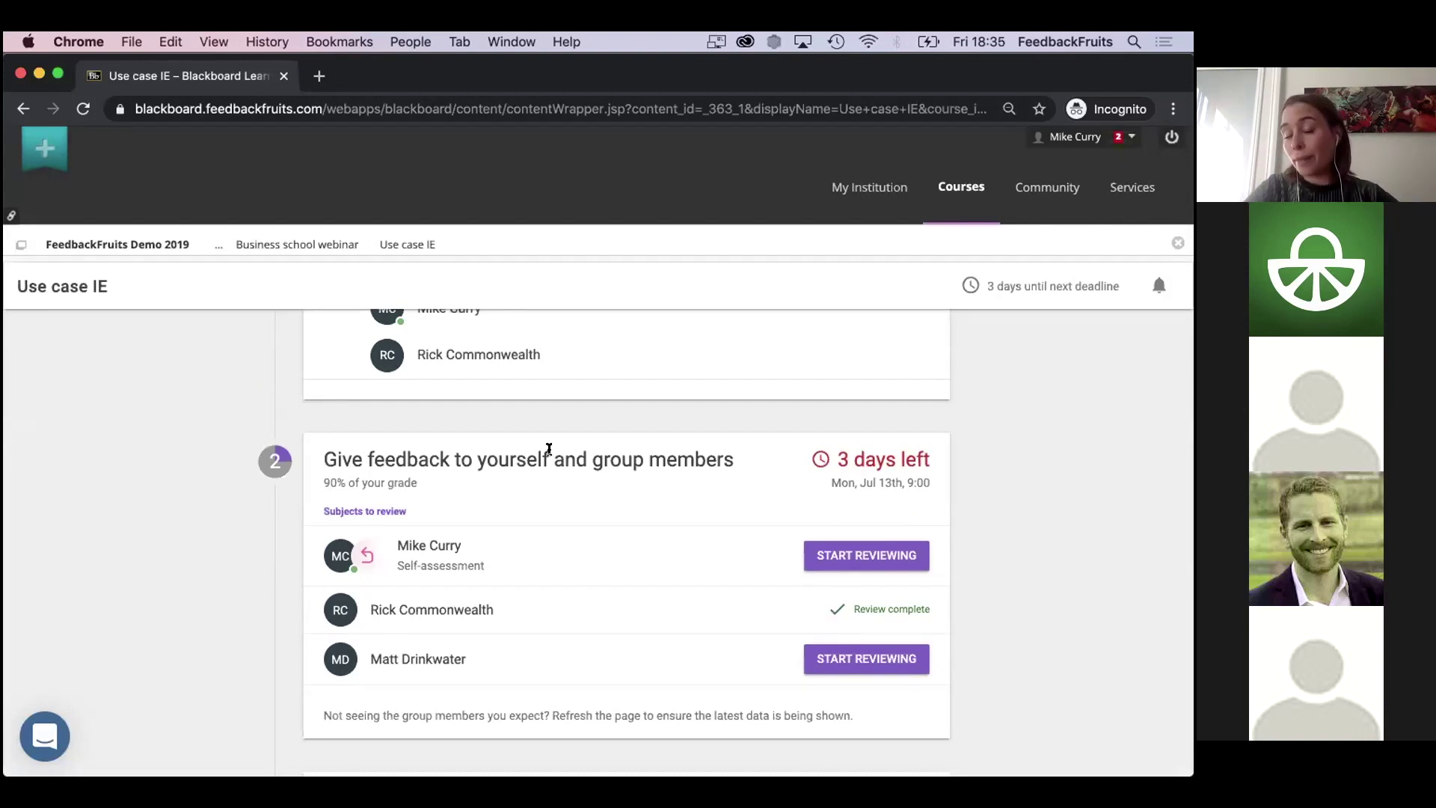
scroll(589, 487, down, 1)
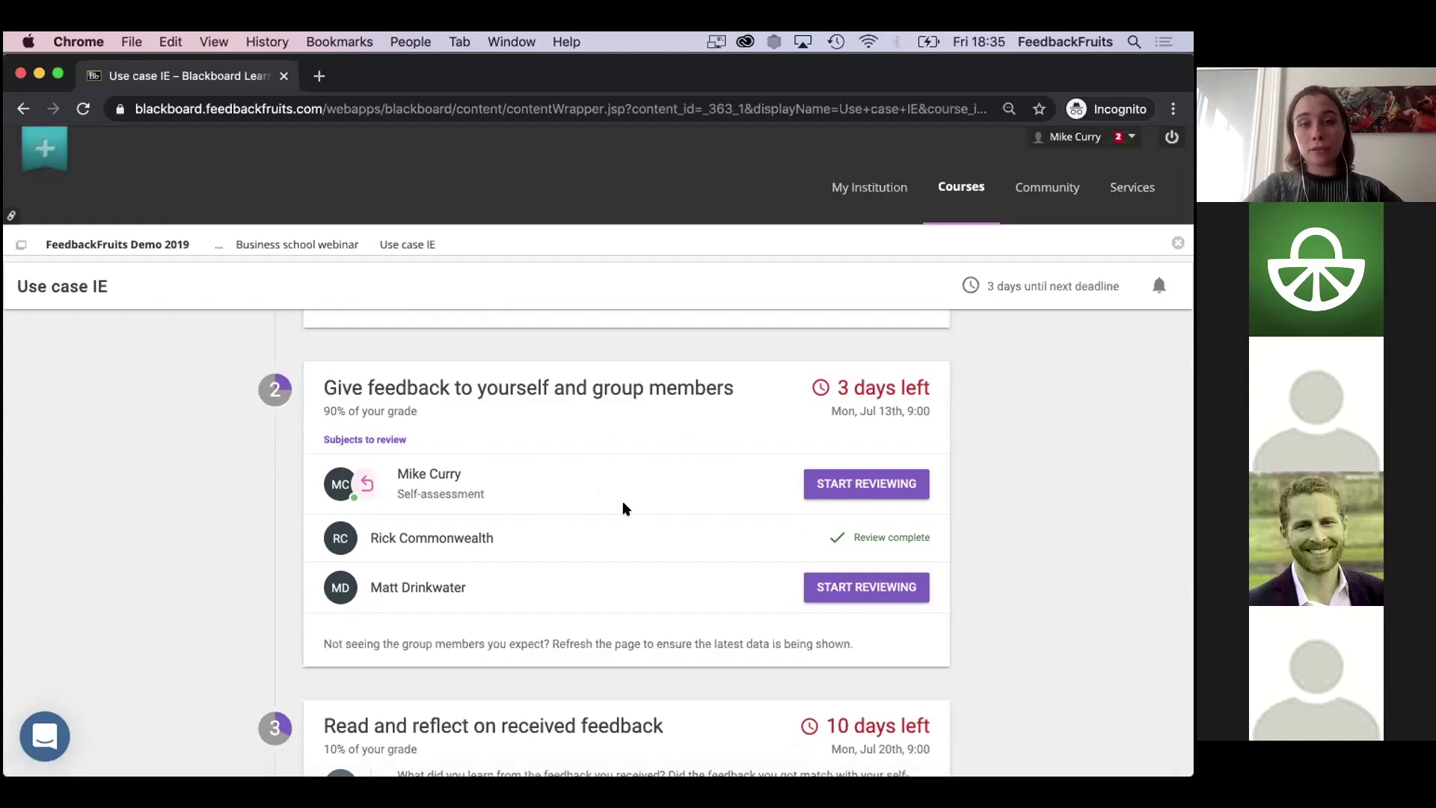
scroll(624, 508, down, 2)
scroll(621, 506, up, 1)
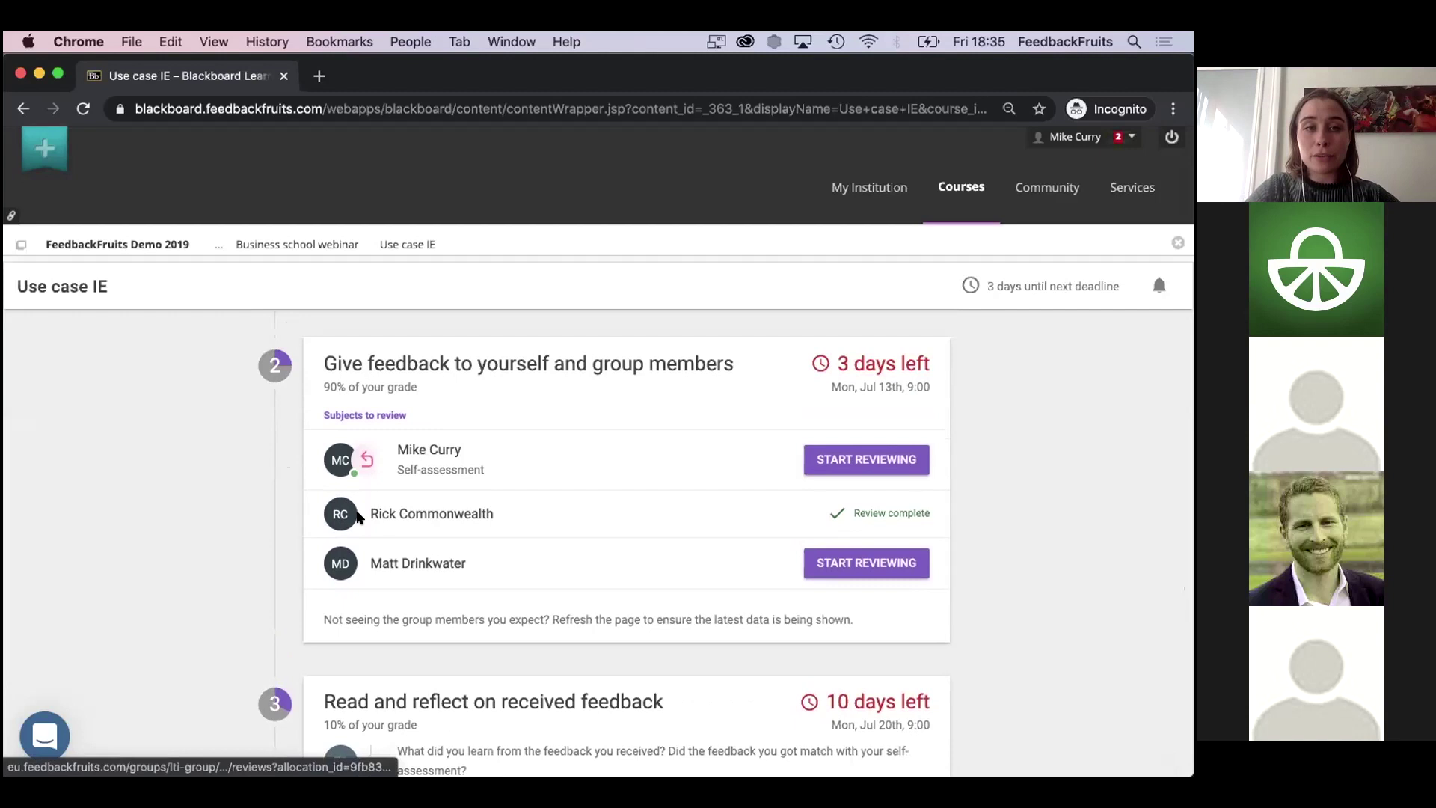
scroll(461, 521, down, 1)
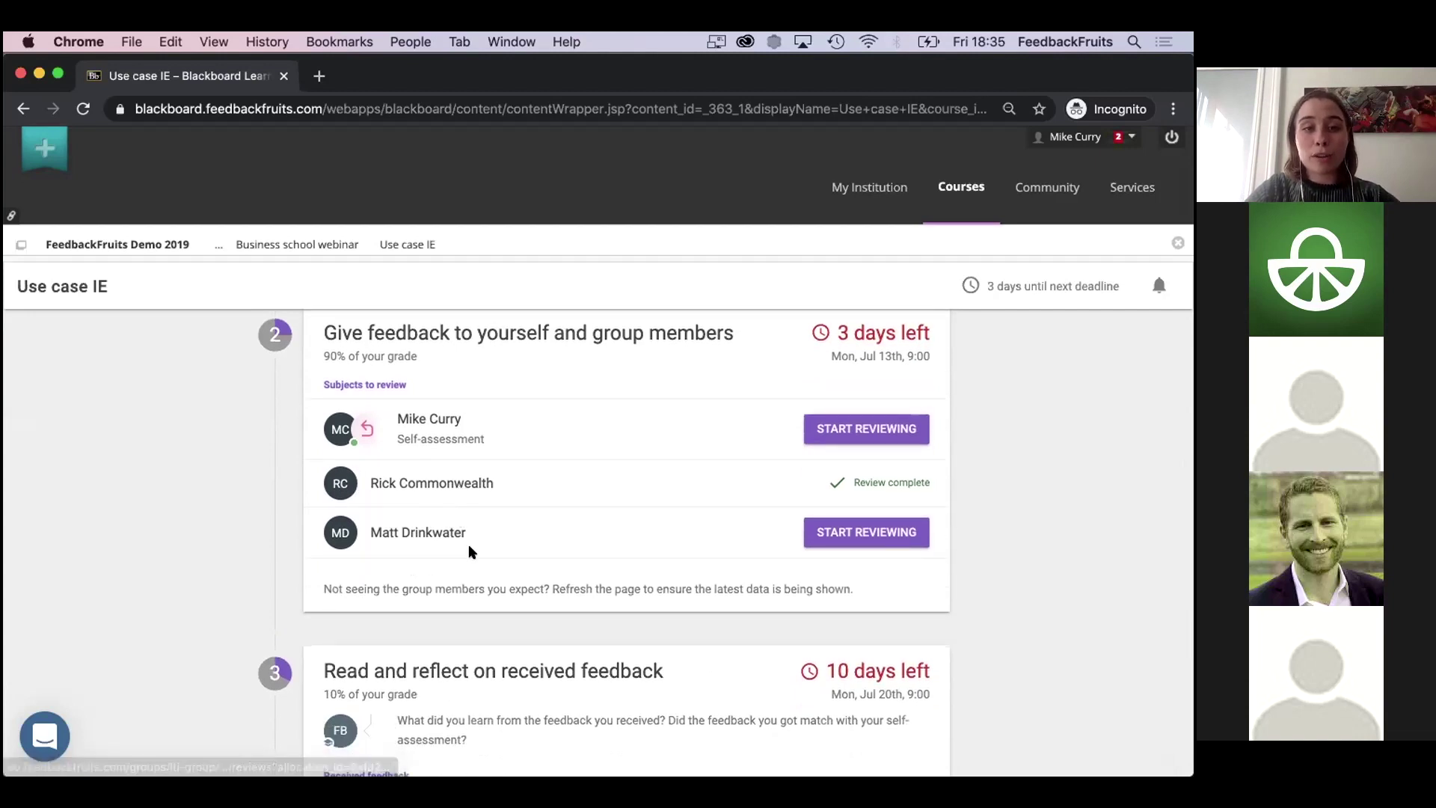
Start the pending group member's peer review, not the self-assessment, and rate how much they contributed to the project as 4.
click(872, 533)
key(super+equal)
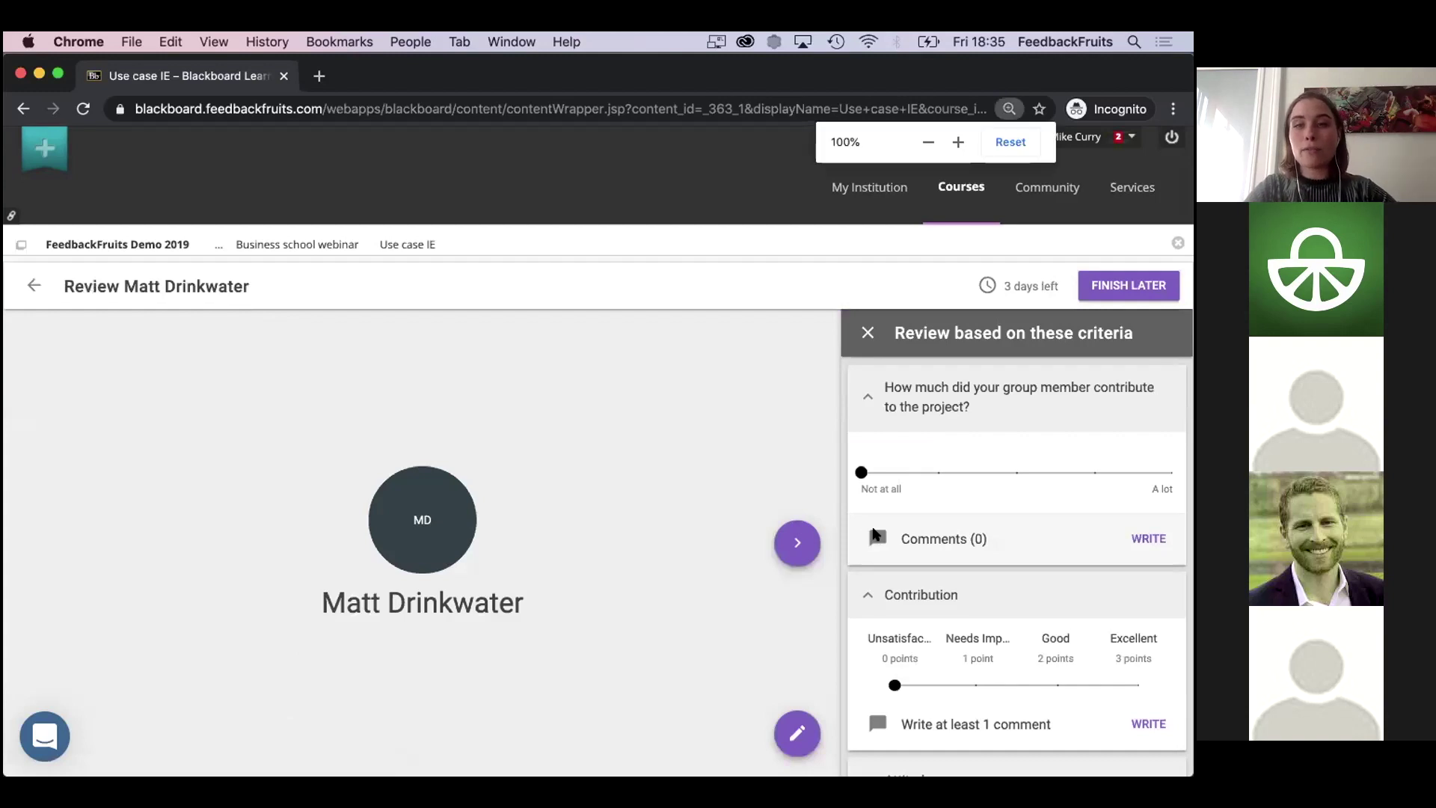
scroll(818, 438, down, 2)
scroll(823, 441, up, 1)
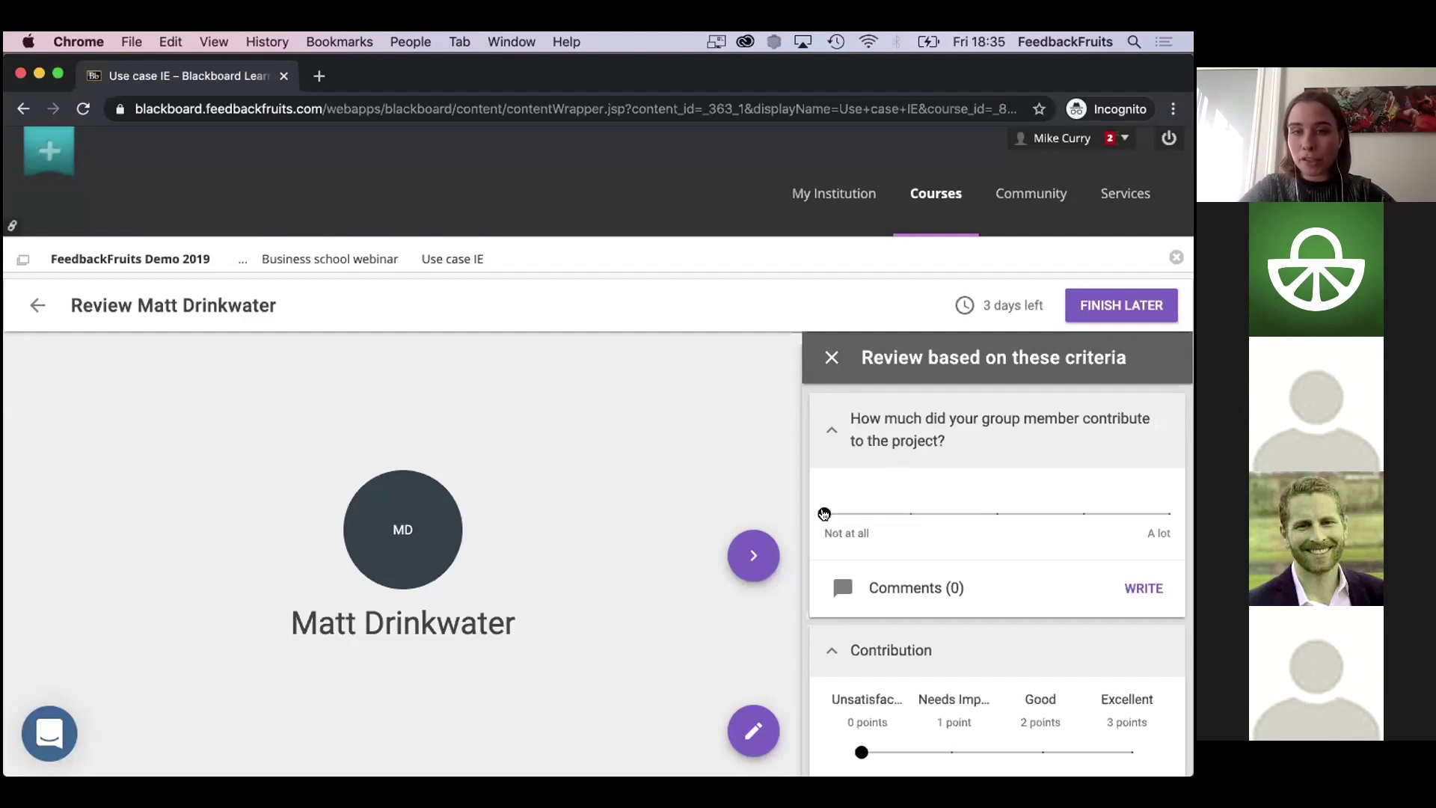
drag(824, 514, 1084, 517)
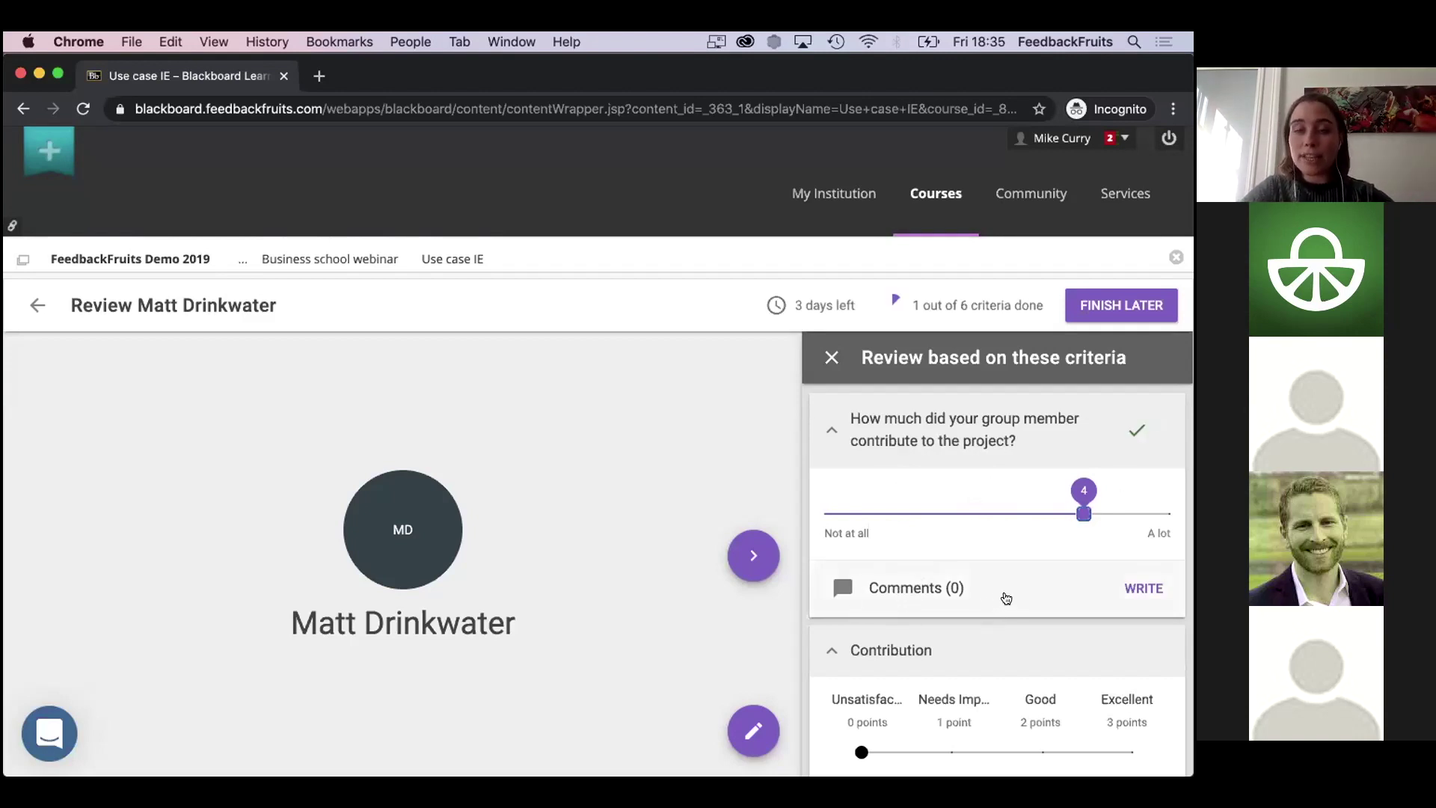
Rate the group member's Attitude as Good (2 points), comparing its requirements with those for Needs Improvement.
scroll(1003, 596, down, 5)
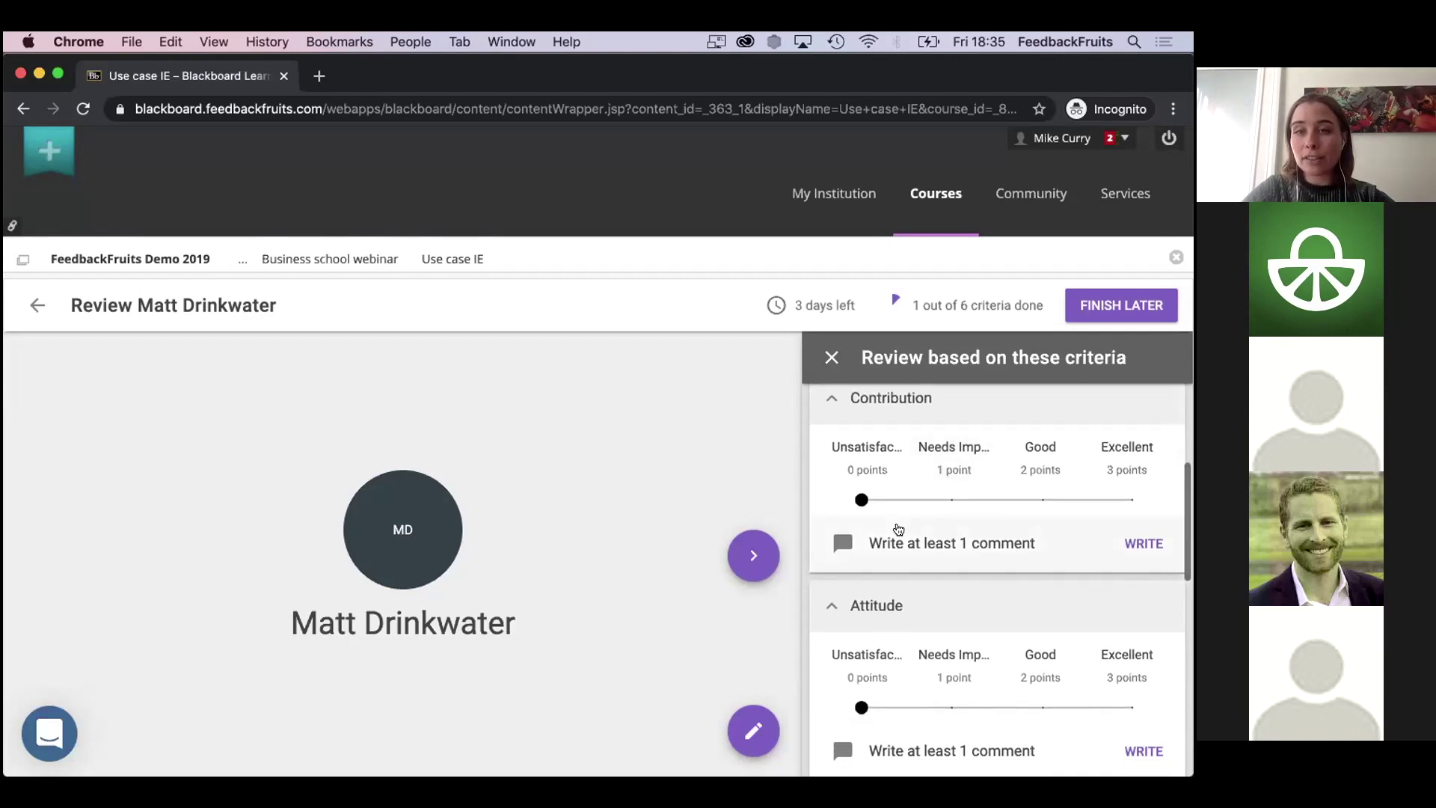
scroll(953, 490, up, 1)
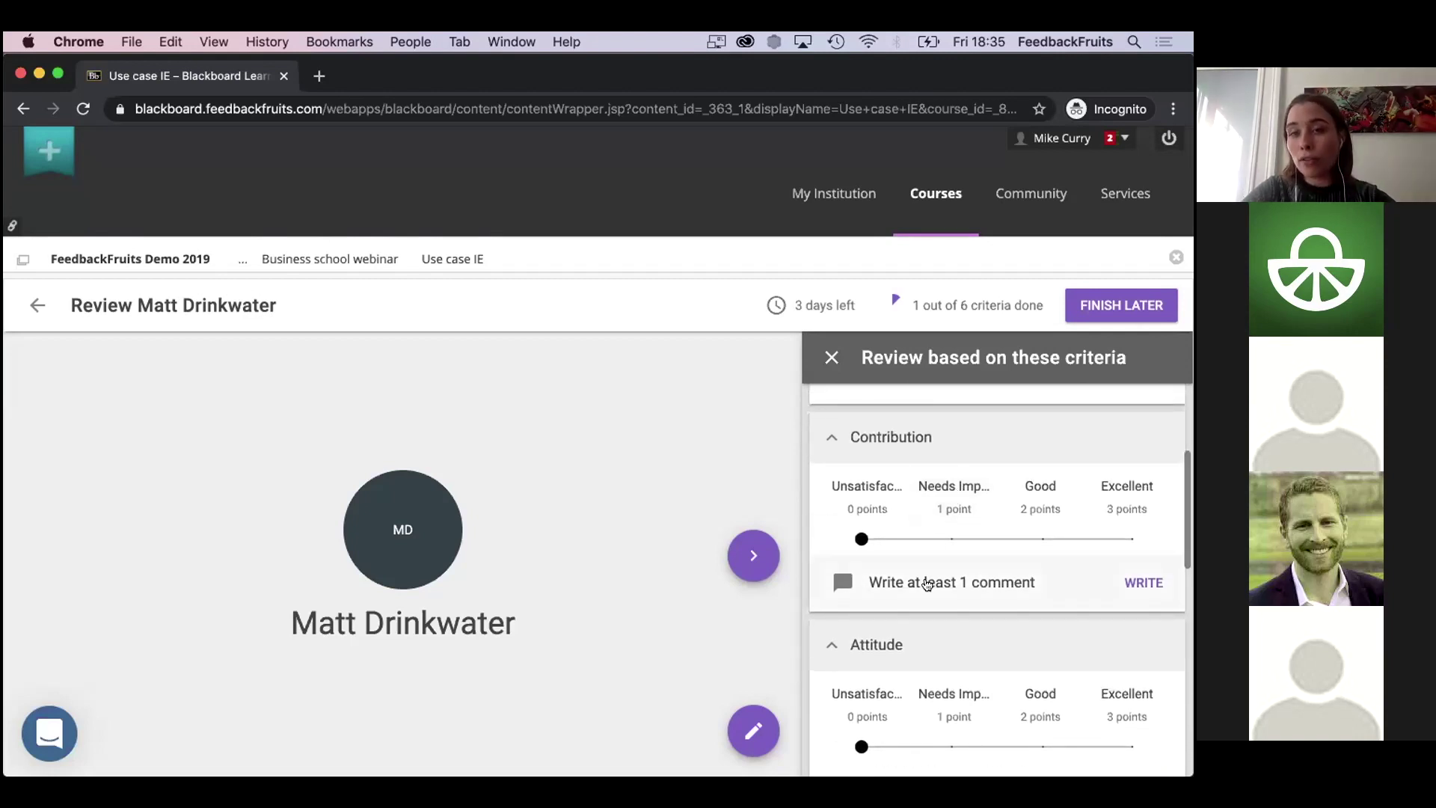
scroll(927, 582, down, 3)
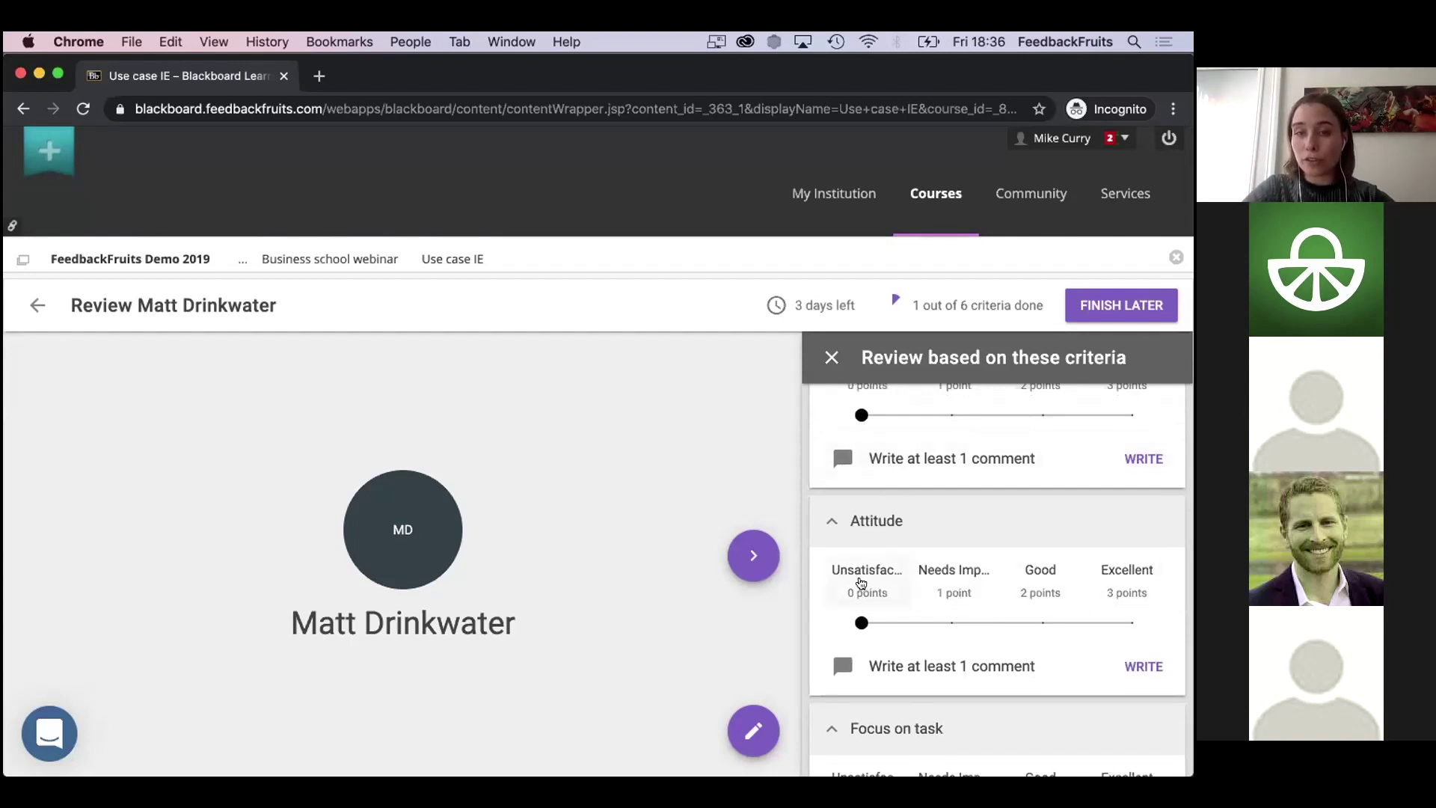
click(947, 579)
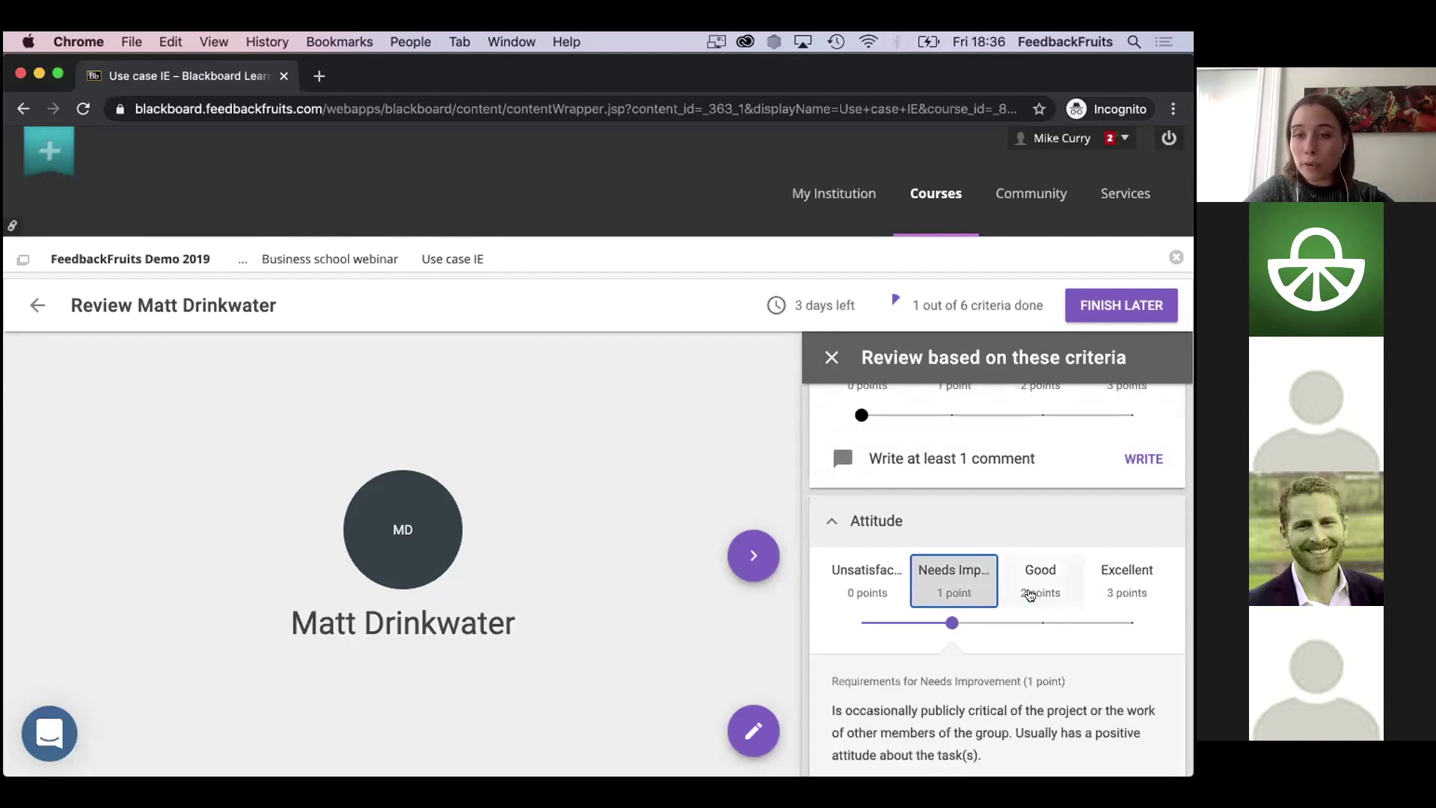
scroll(1045, 587, down, 1)
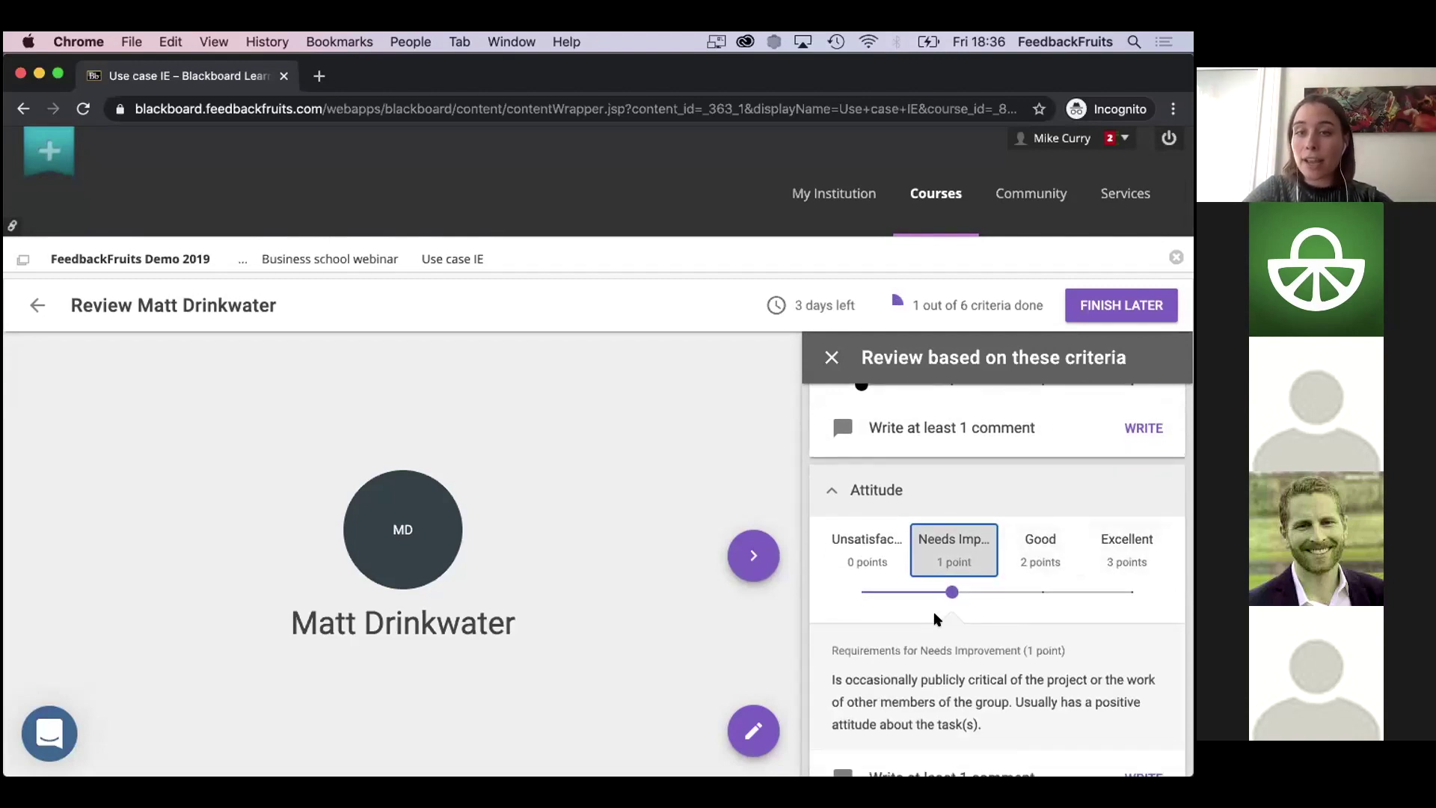
scroll(935, 629, down, 1)
scroll(936, 628, down, 1)
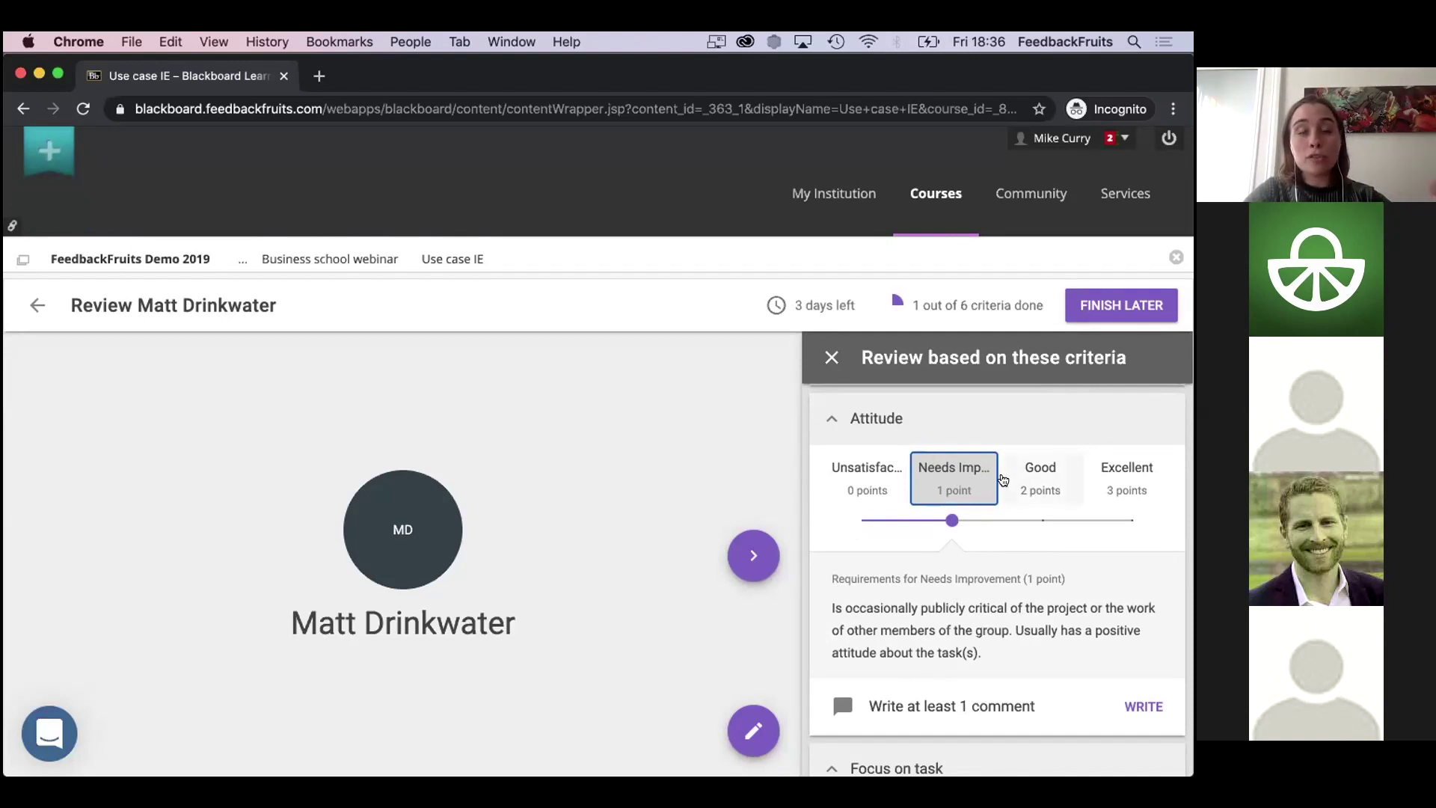
click(1033, 482)
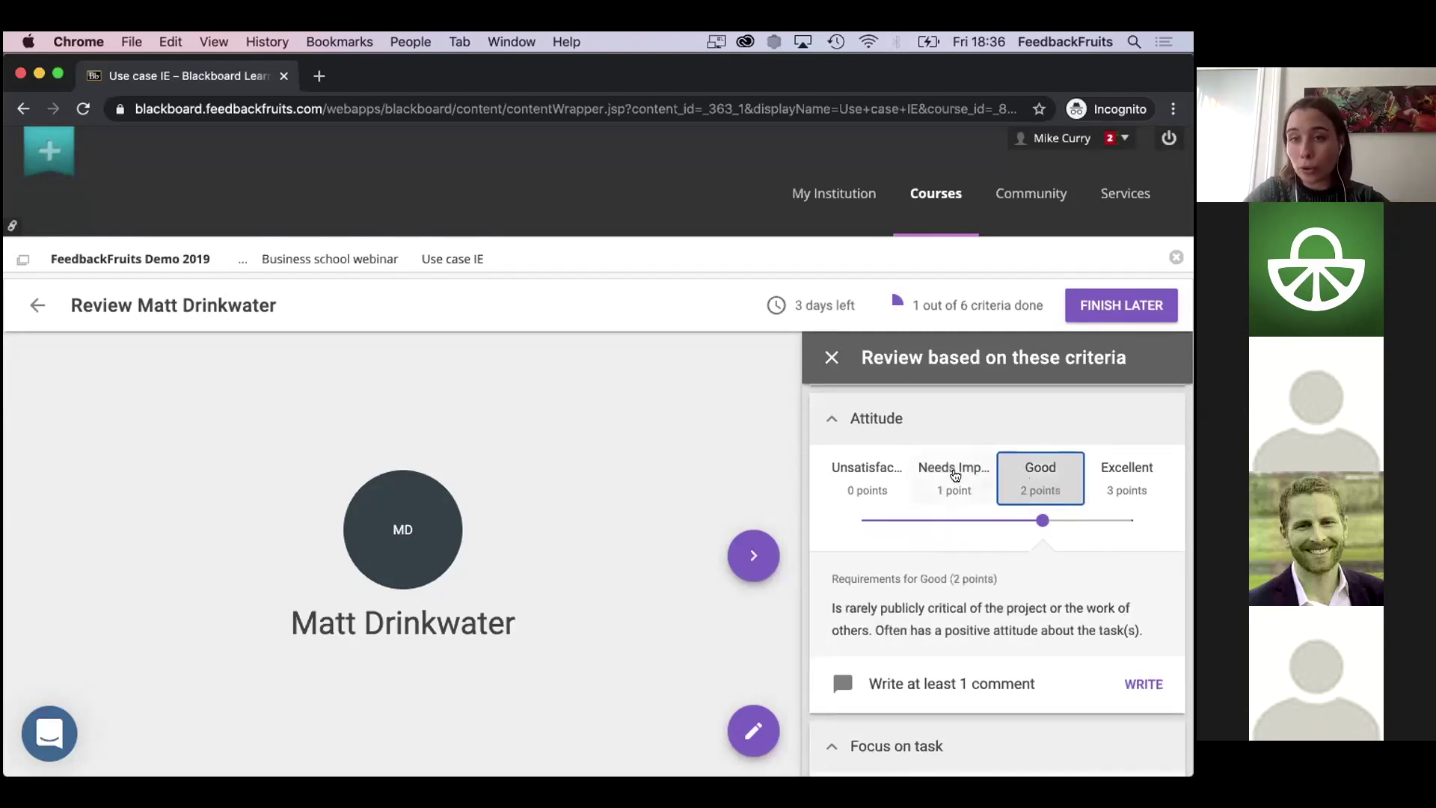
click(952, 477)
click(1021, 485)
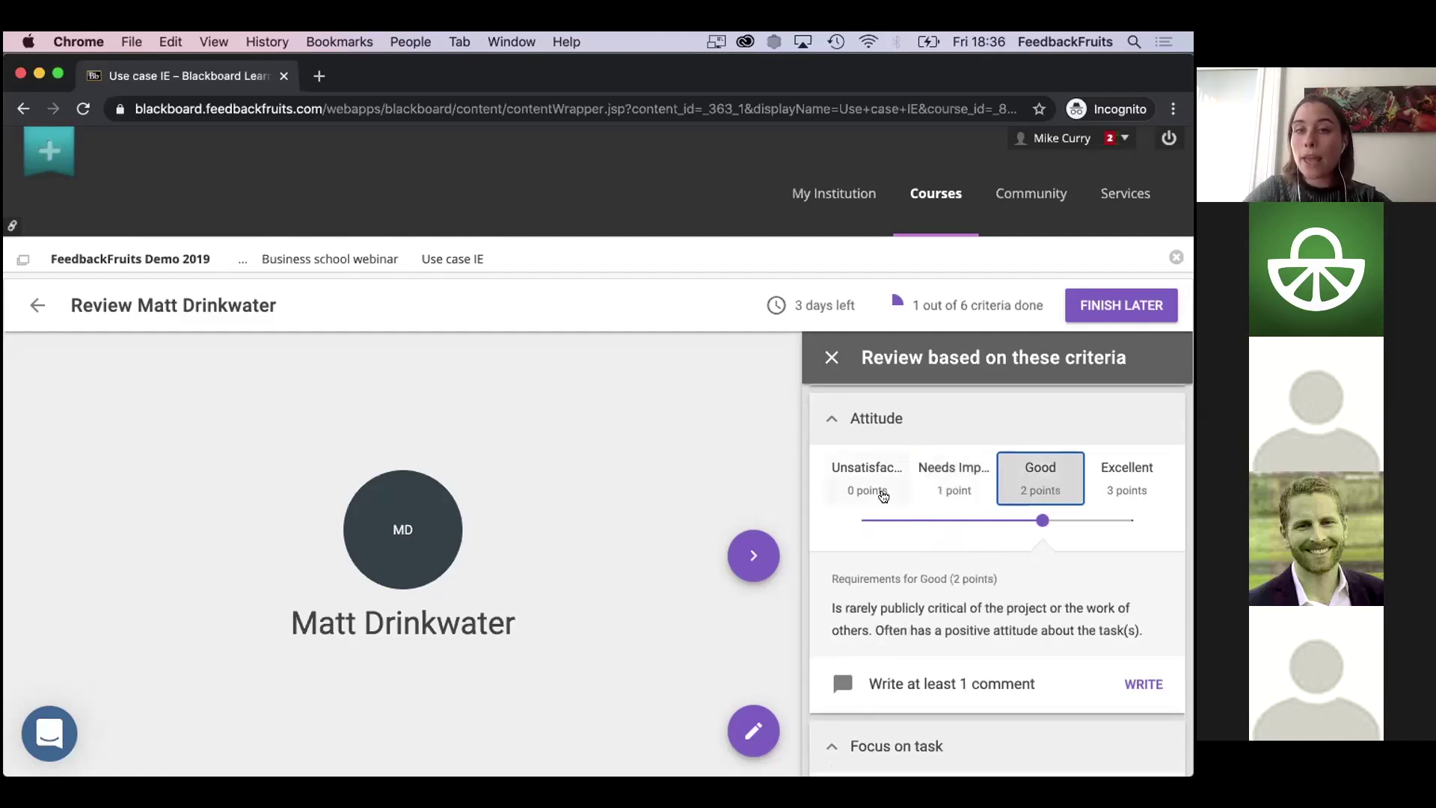
Post the feedback comment "..." on the Attitude criterion as a Suggestion and return to the criteria list.
scroll(883, 494, down, 1)
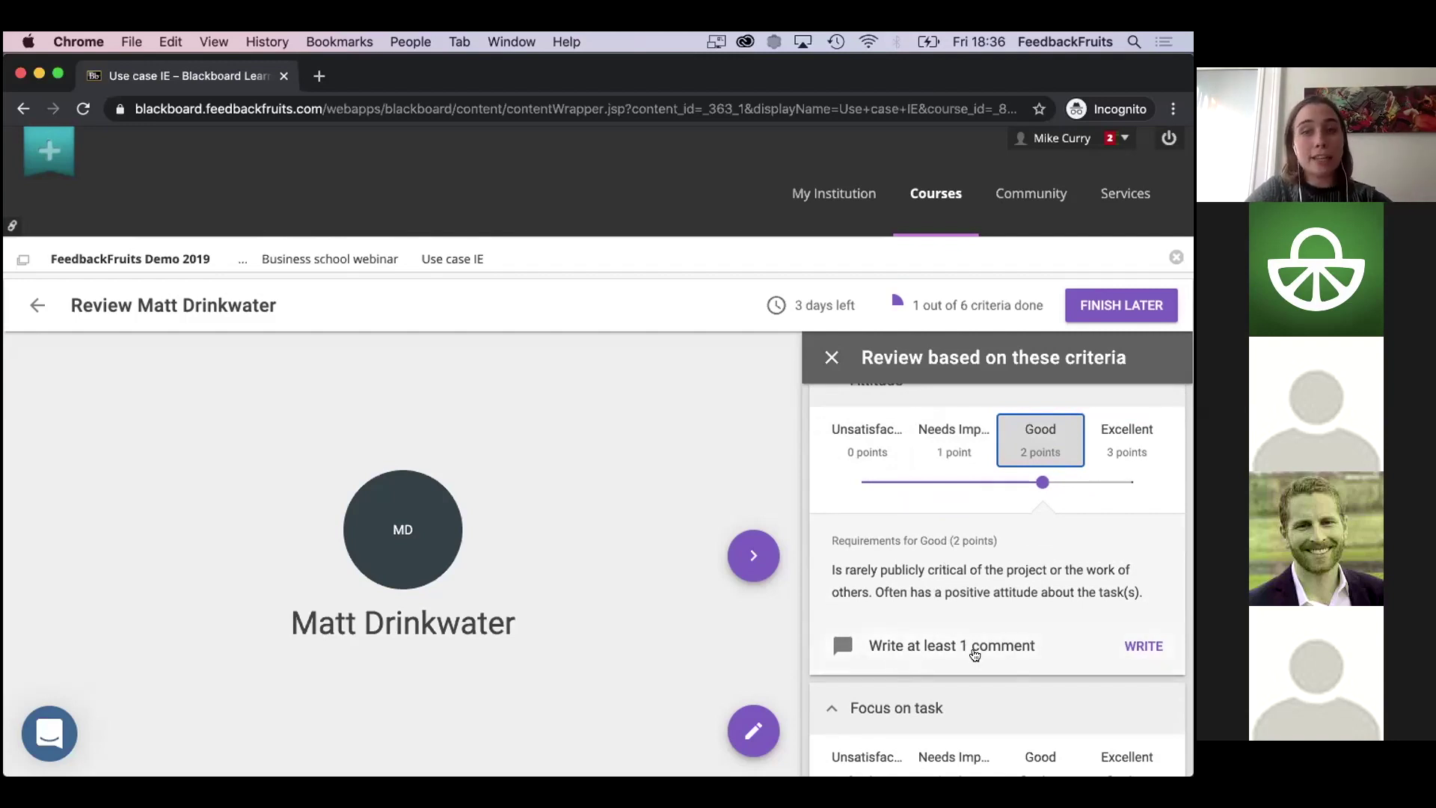
click(1143, 651)
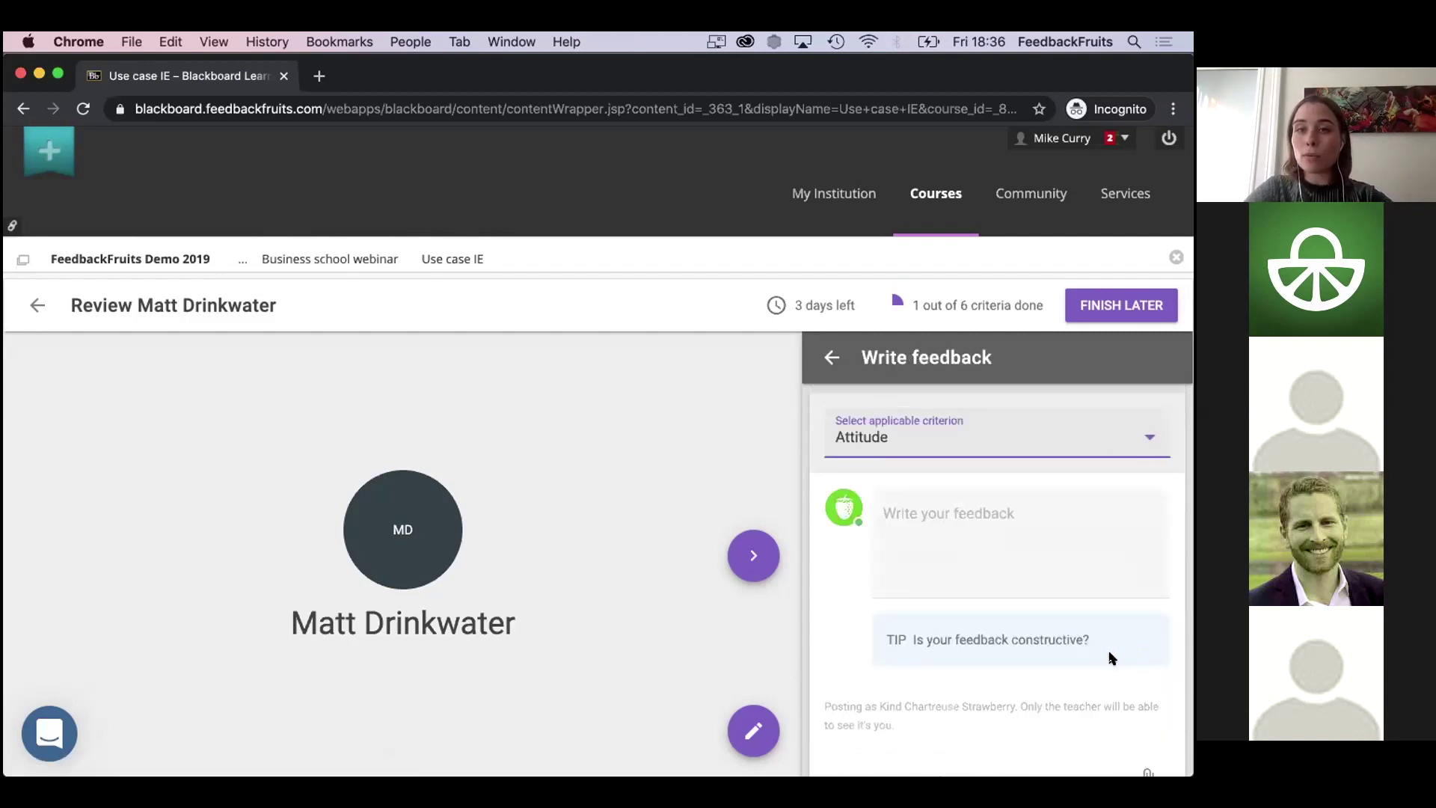
click(961, 534)
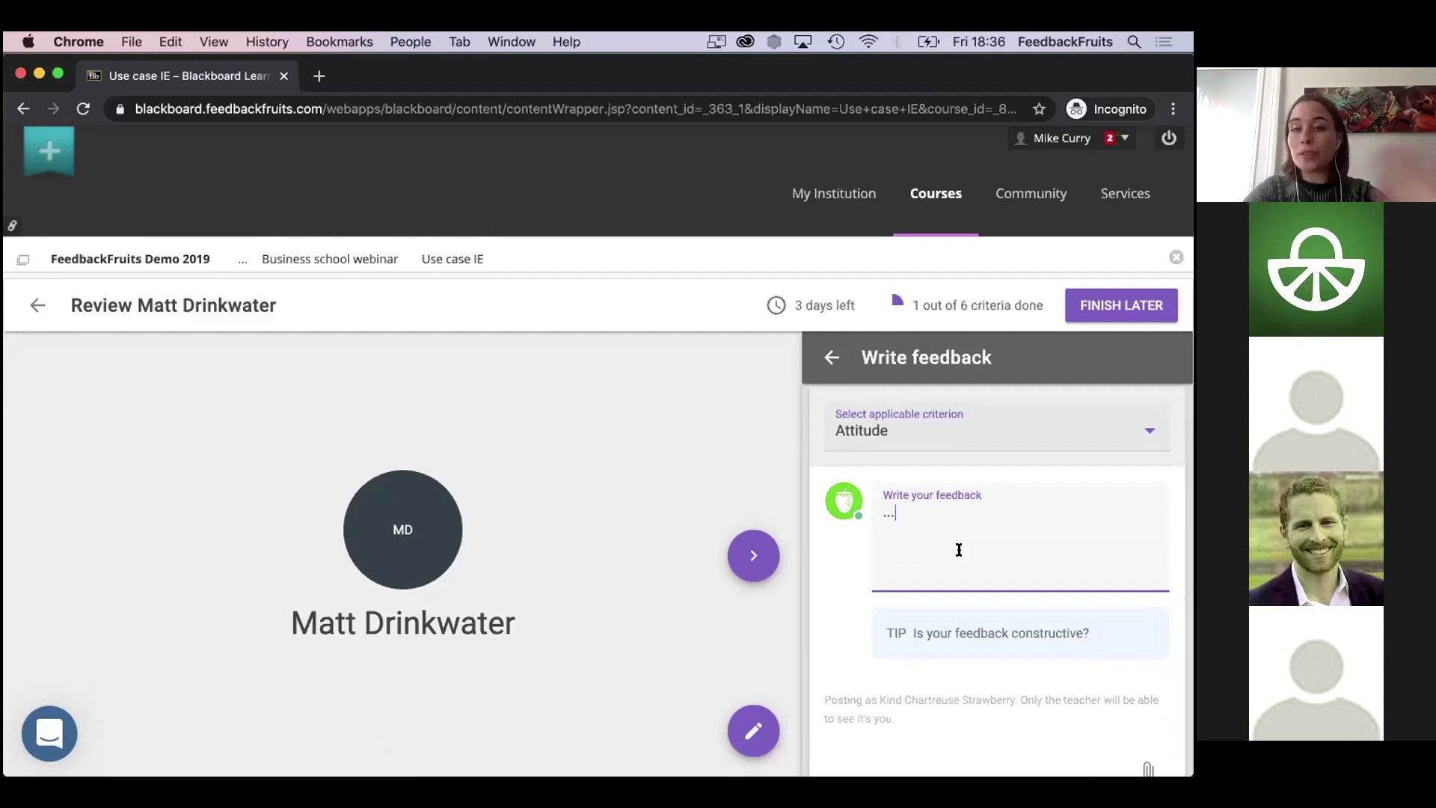
scroll(935, 562, down, 3)
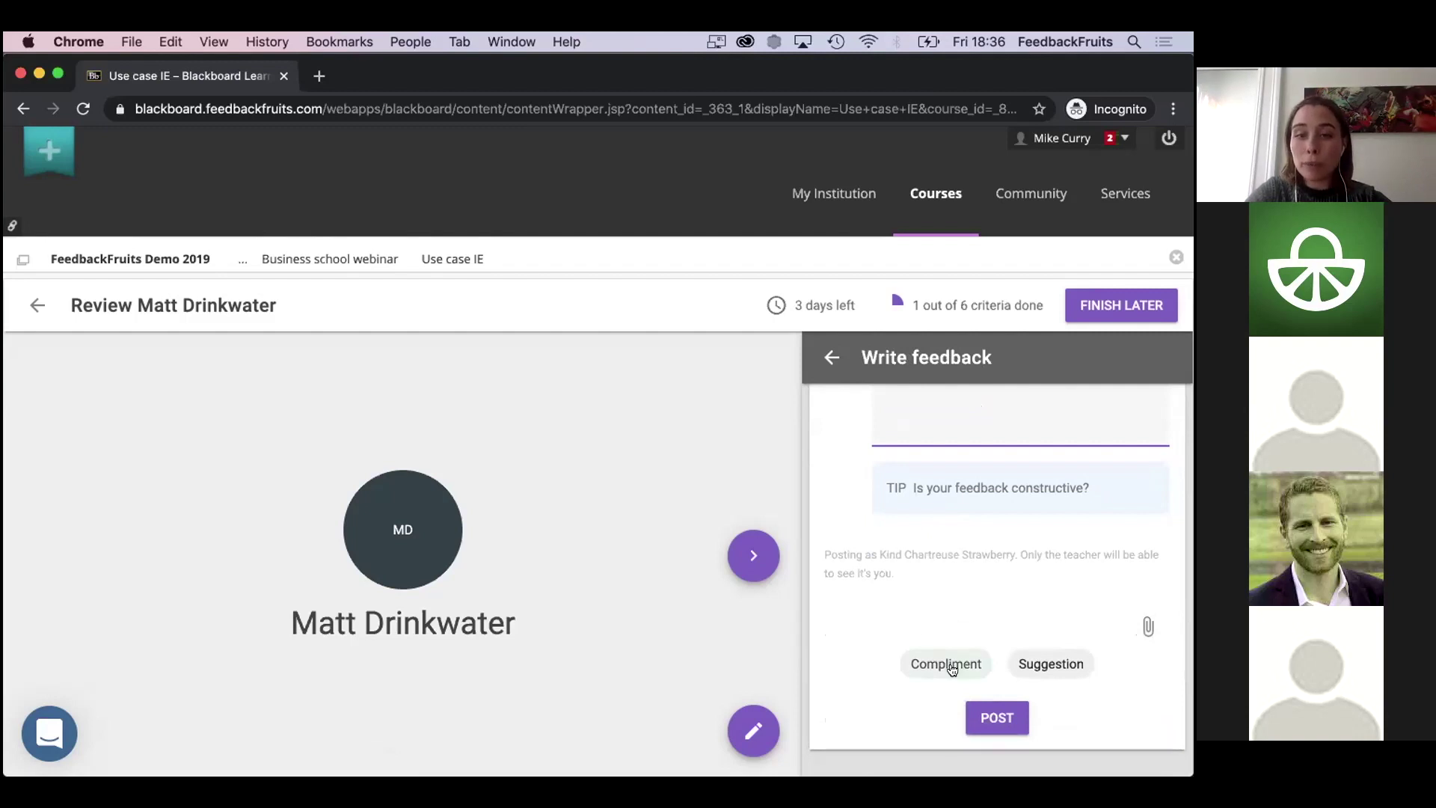
click(1058, 660)
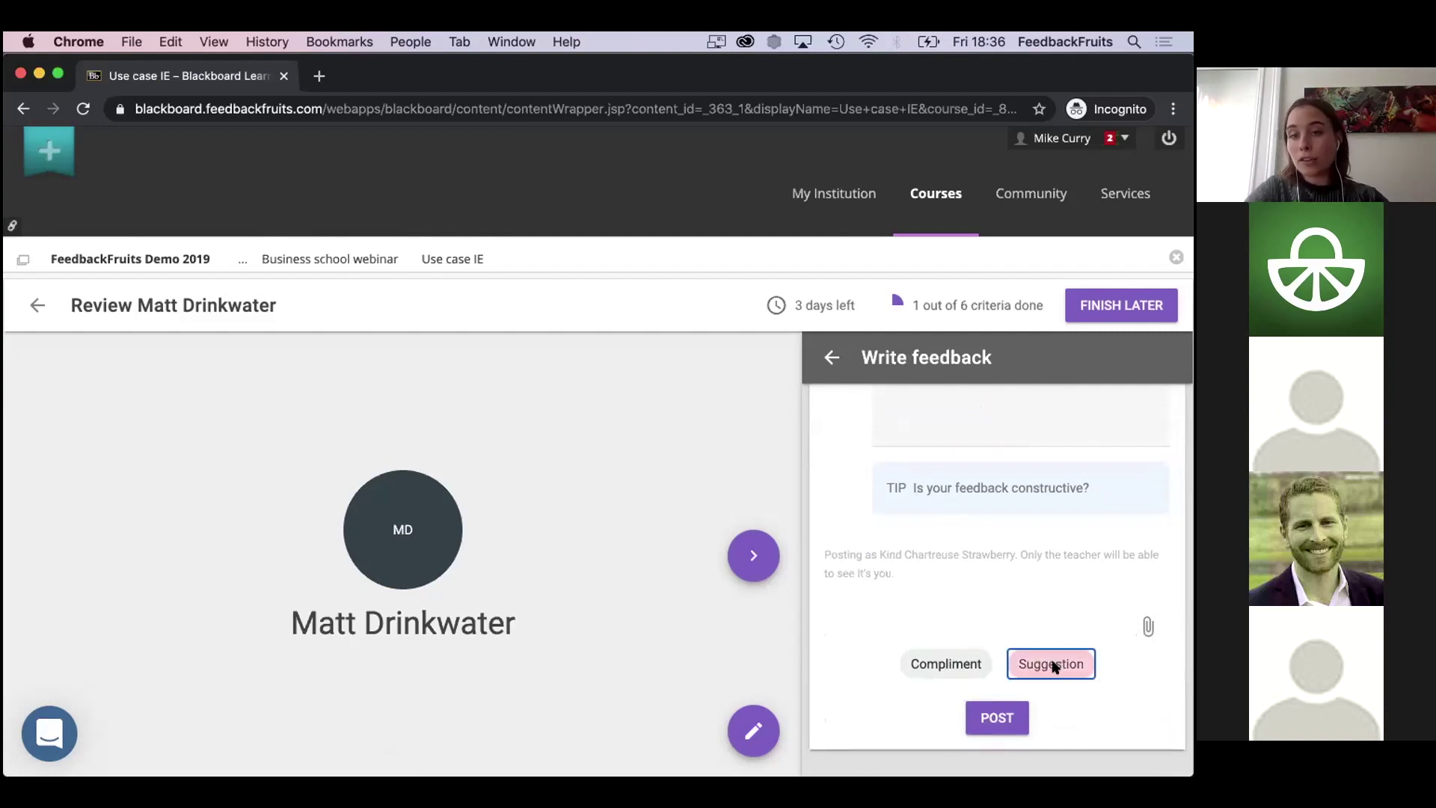
click(1003, 715)
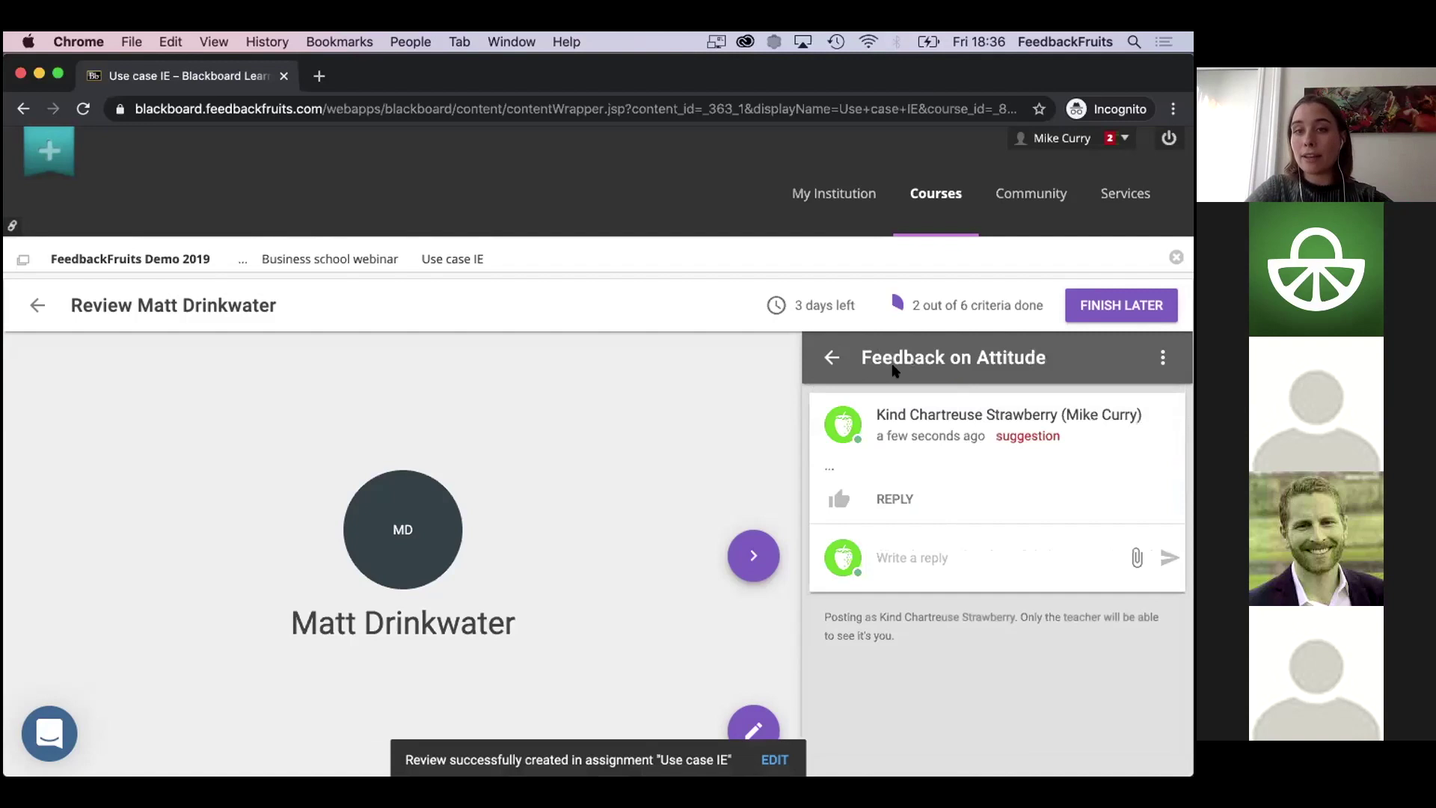
click(829, 361)
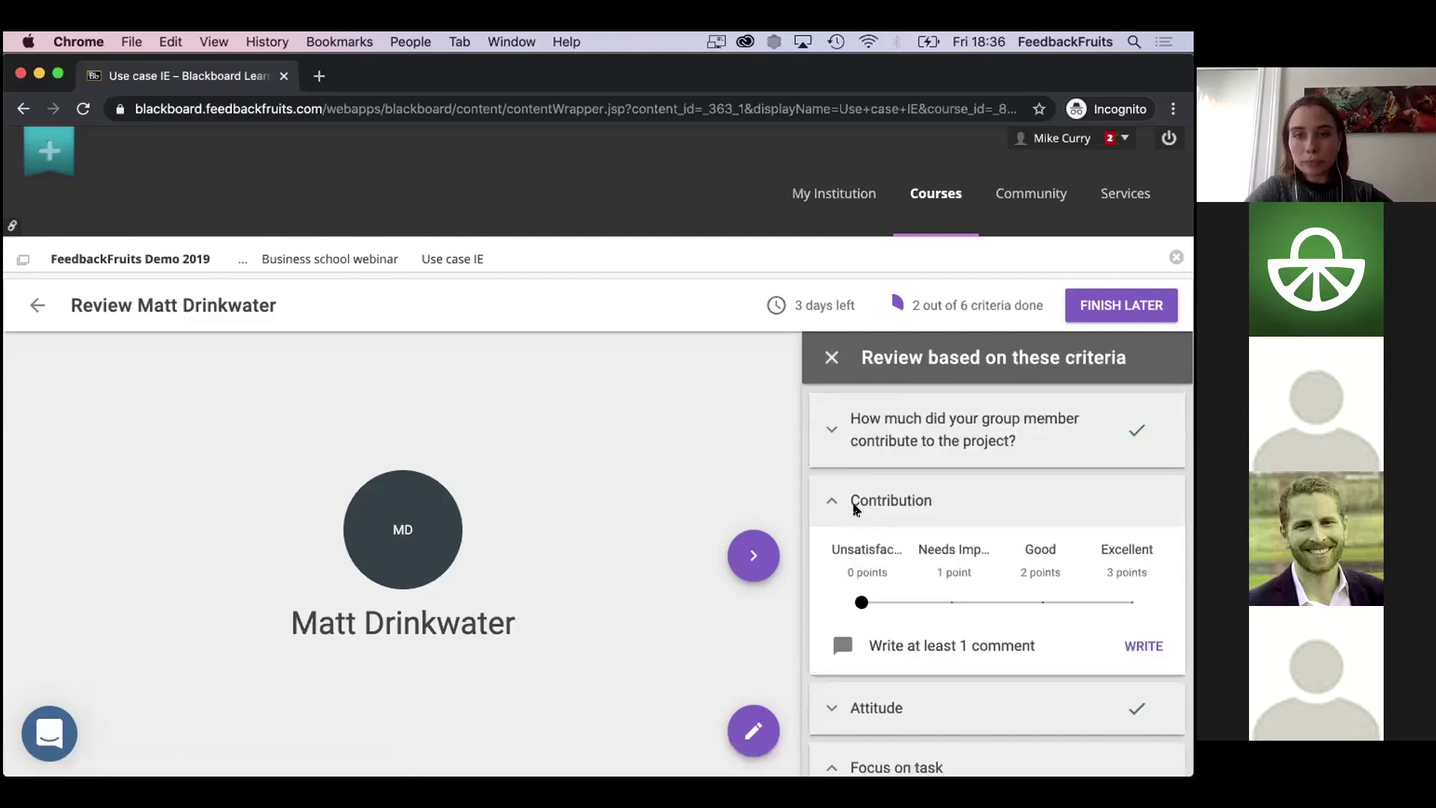
Look over the remaining review criteria, including the open improvement question, and return to the assignment overview.
scroll(855, 509, down, 3)
scroll(867, 516, down, 5)
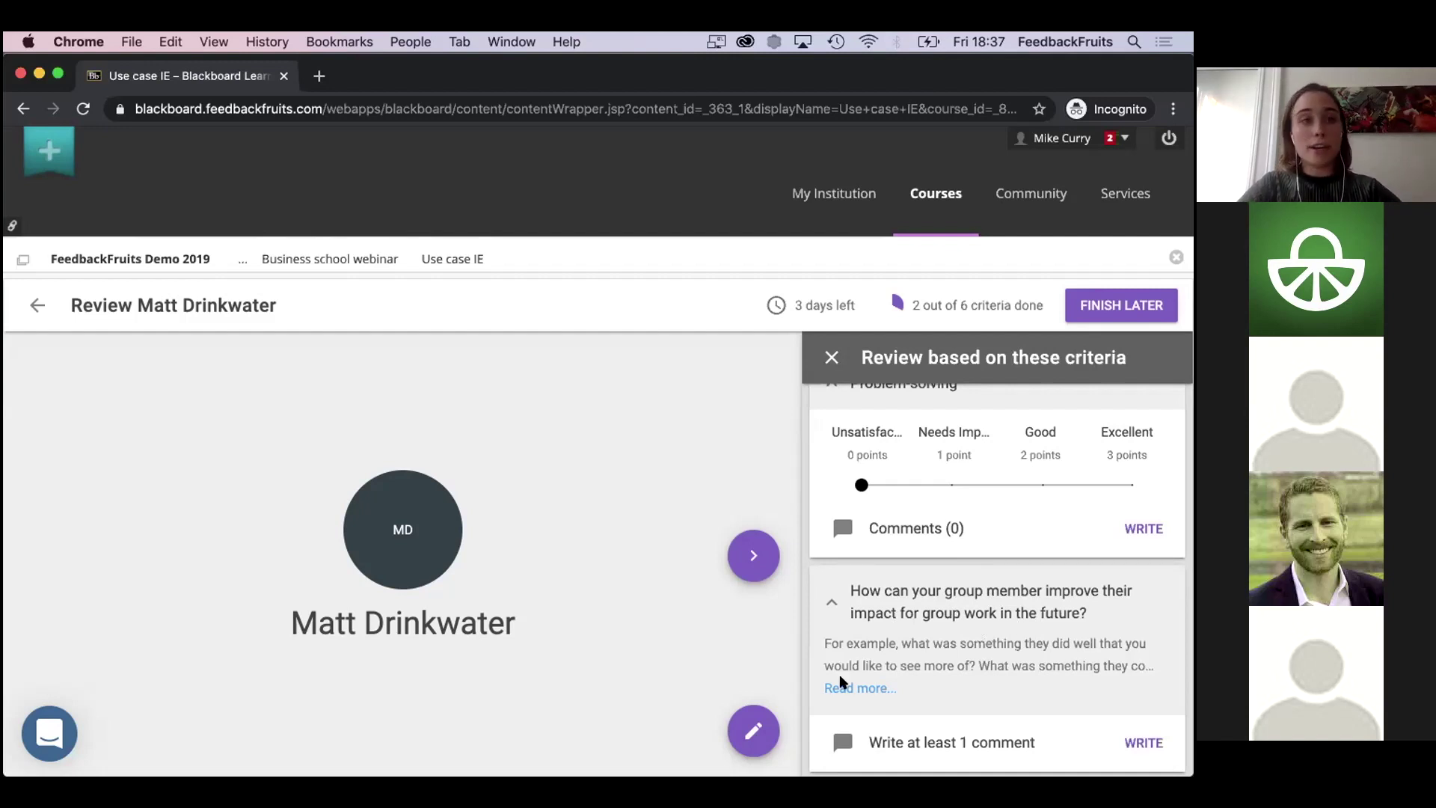
click(36, 305)
Look over the "Read and reflect on received feedback" section and open the feedback received from peers.
scroll(638, 545, down, 5)
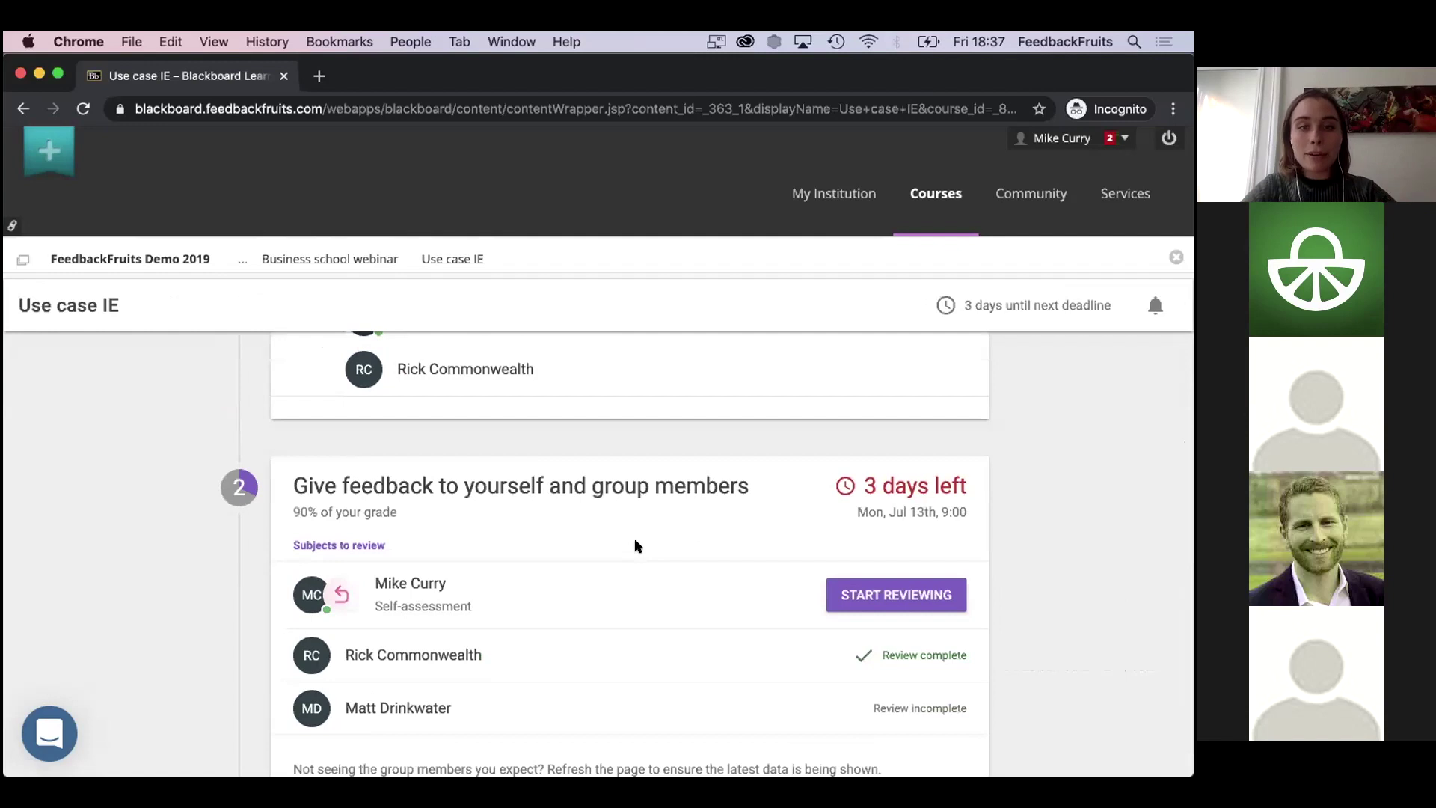
scroll(638, 546, down, 5)
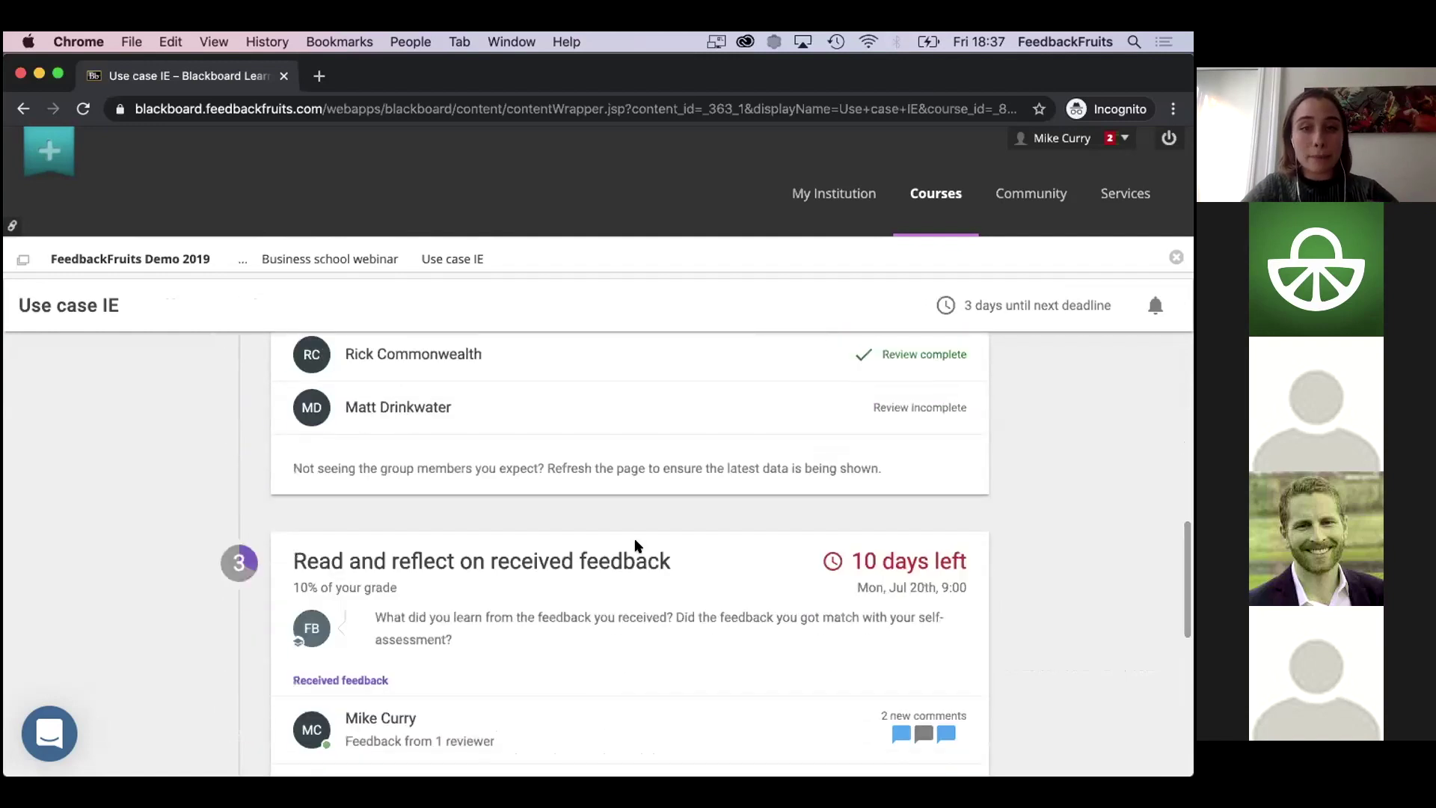
scroll(638, 545, down, 2)
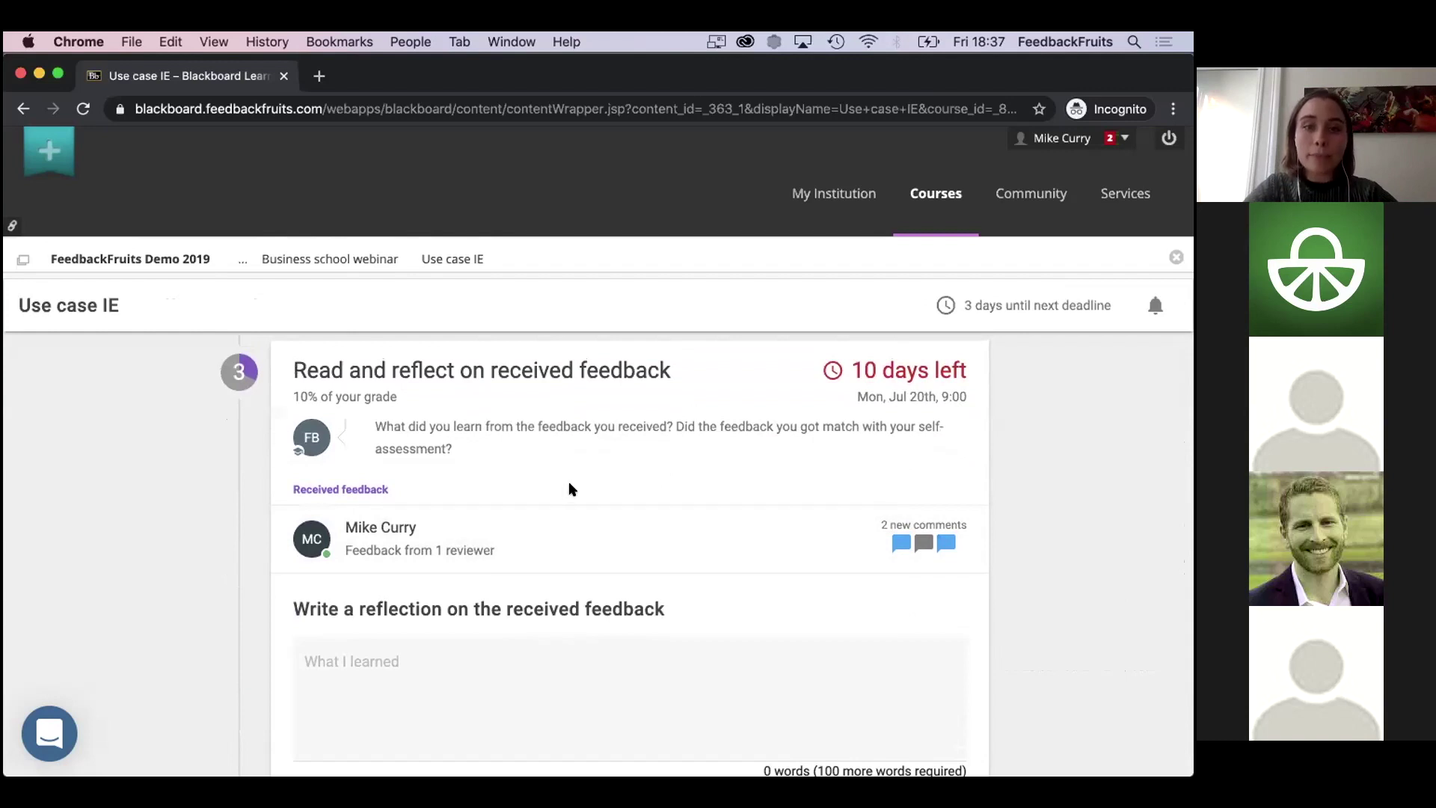
scroll(529, 564, down, 1)
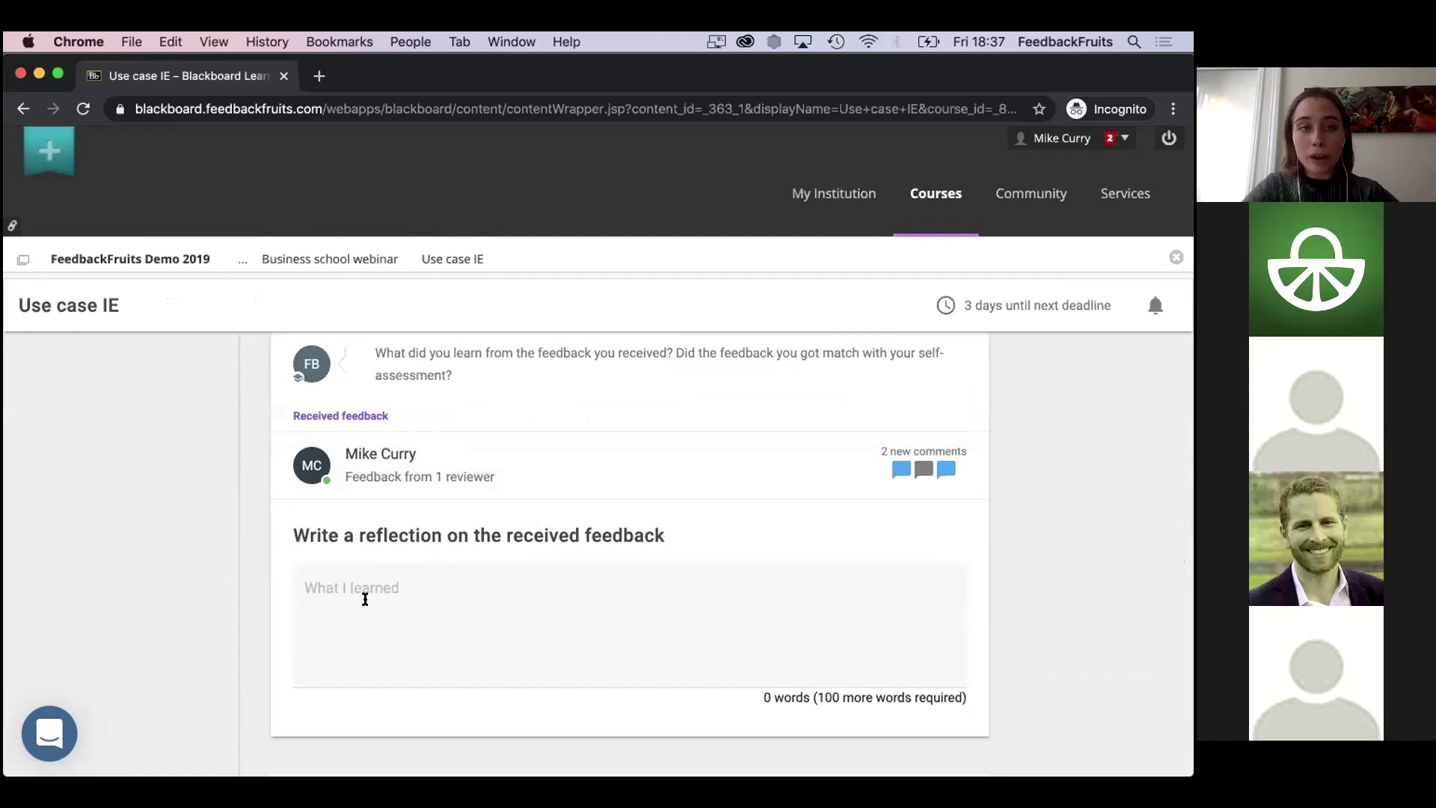
scroll(365, 599, up, 1)
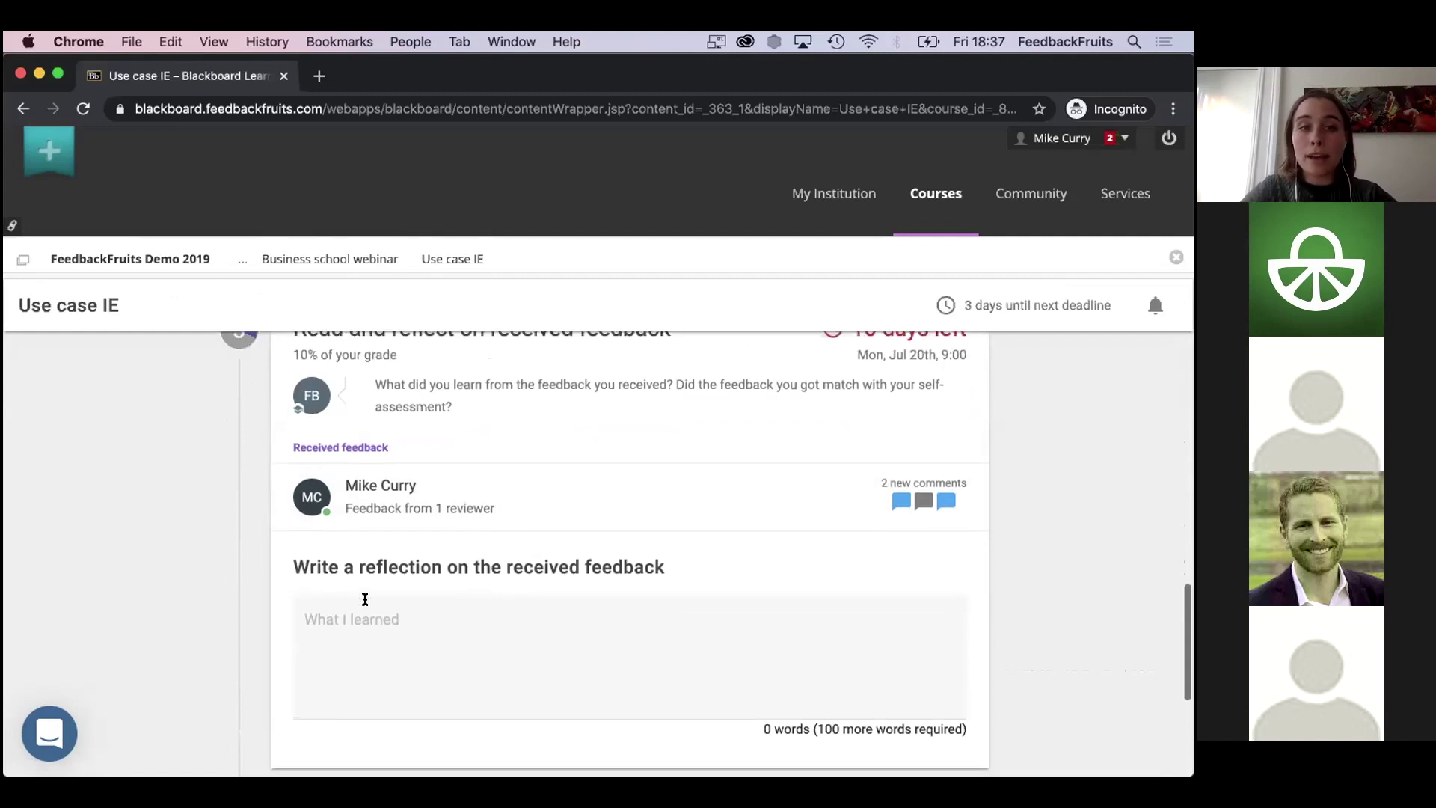
click(416, 502)
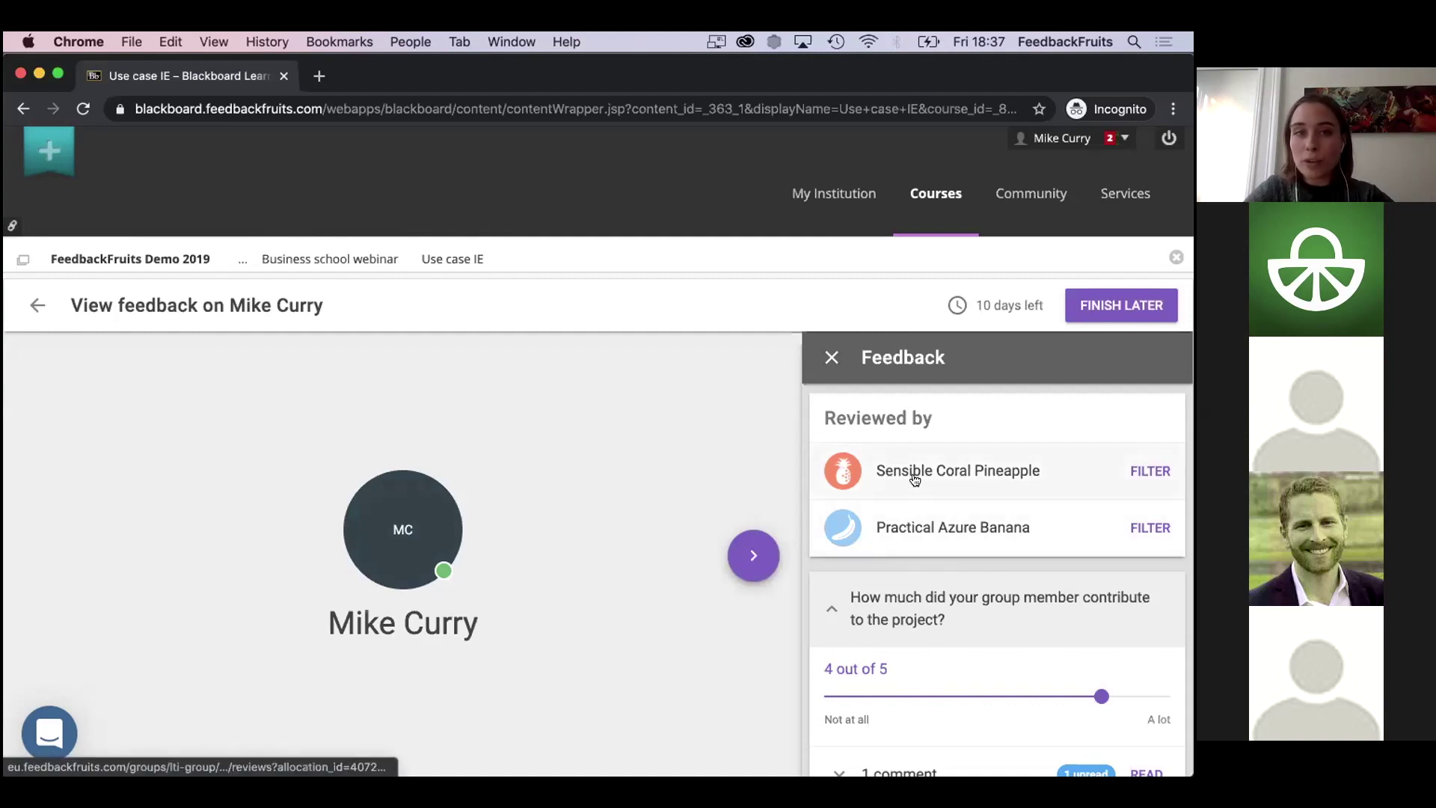
Examine the received ratings for project contribution and the Contribution criterion, including the reviewer and requirements for Excellent.
scroll(920, 507, down, 3)
scroll(922, 505, up, 2)
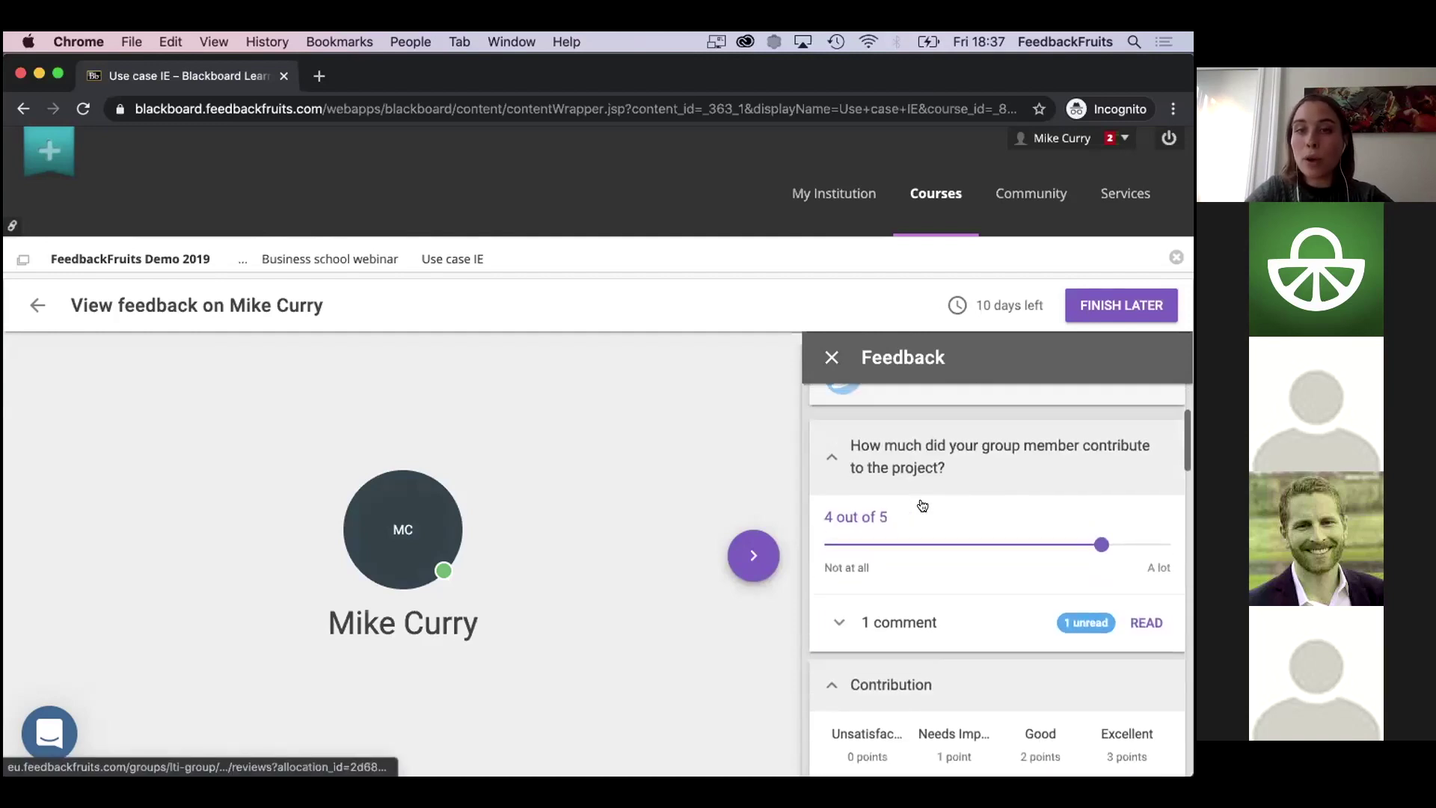
scroll(944, 559, down, 3)
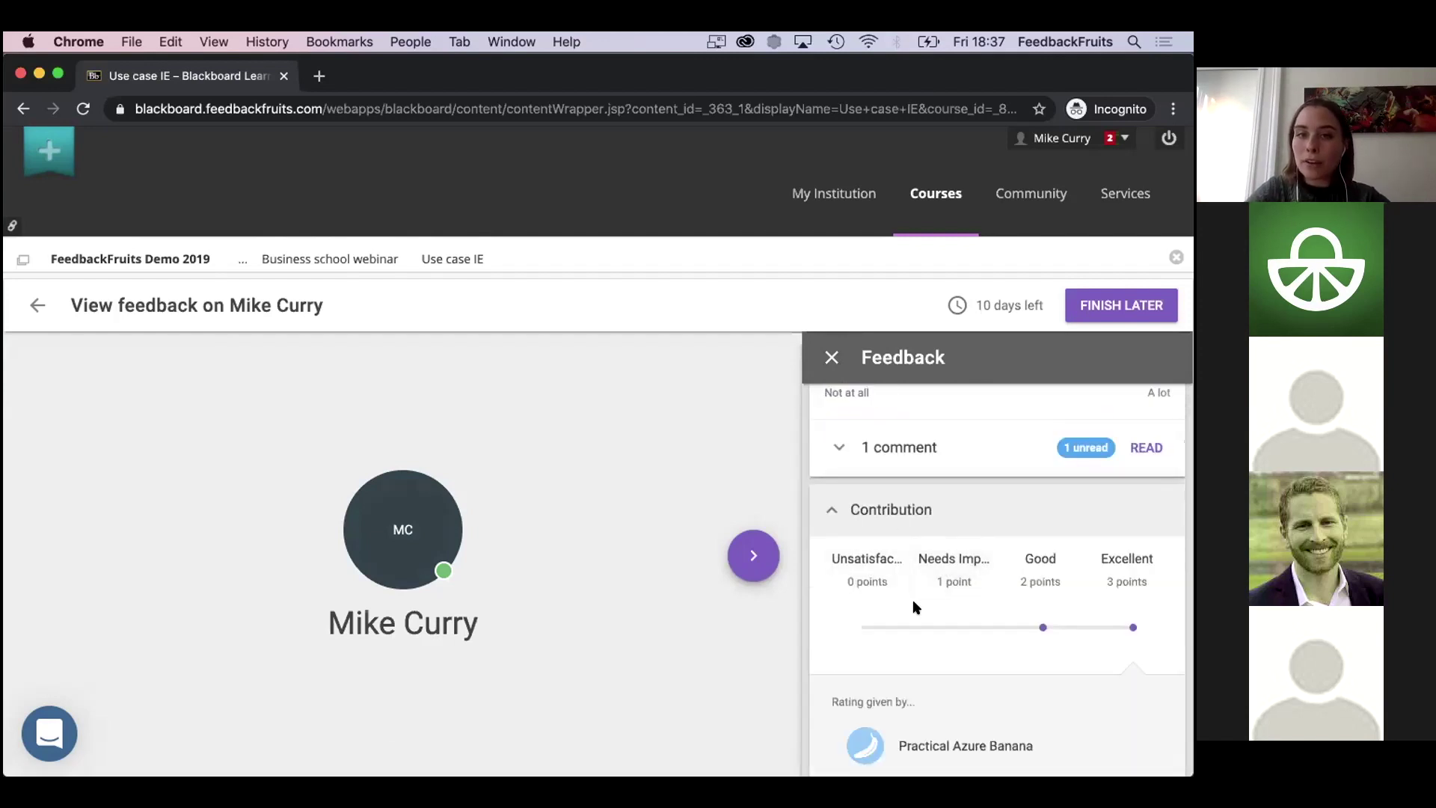
scroll(914, 603, down, 1)
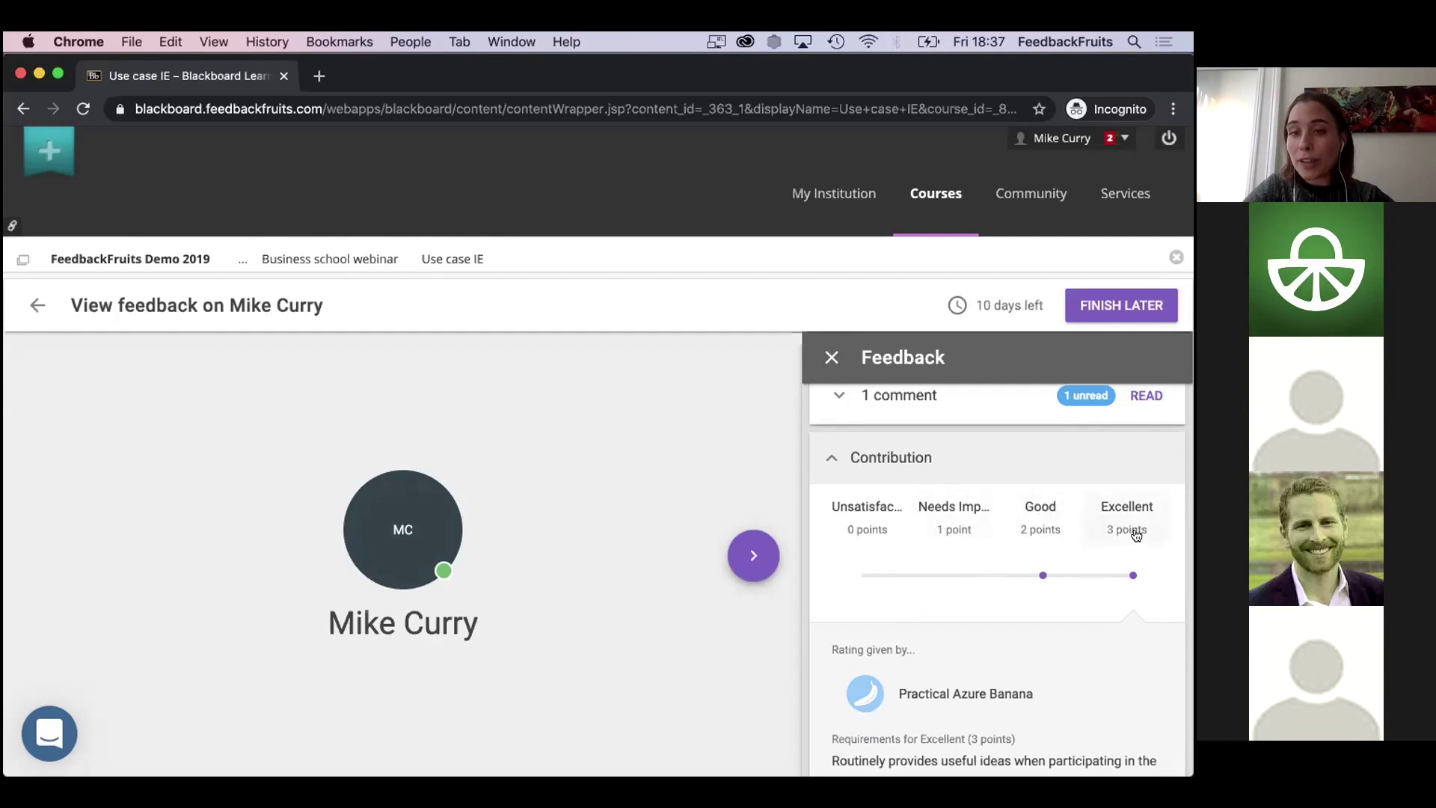
scroll(1042, 582, down, 4)
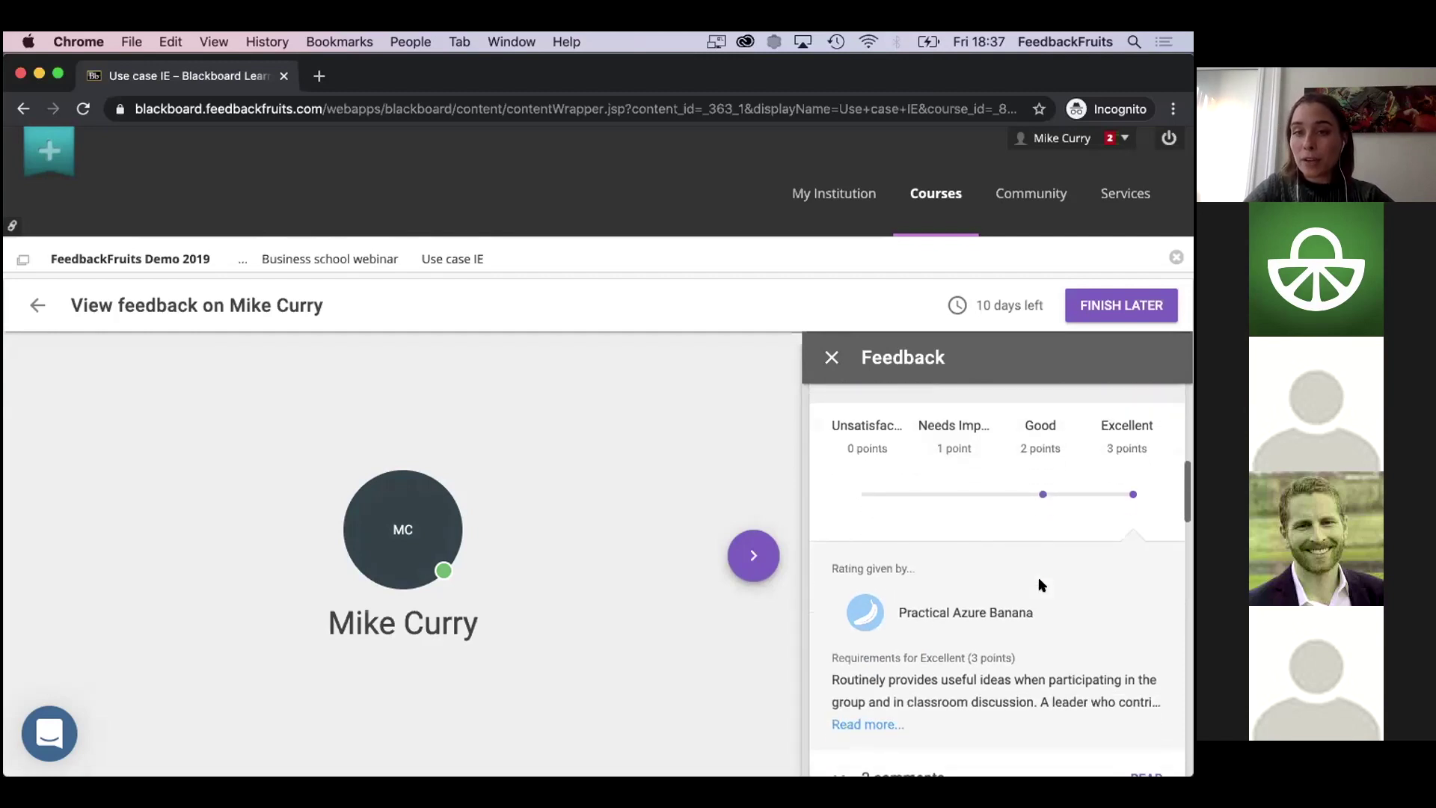
scroll(1042, 584, down, 3)
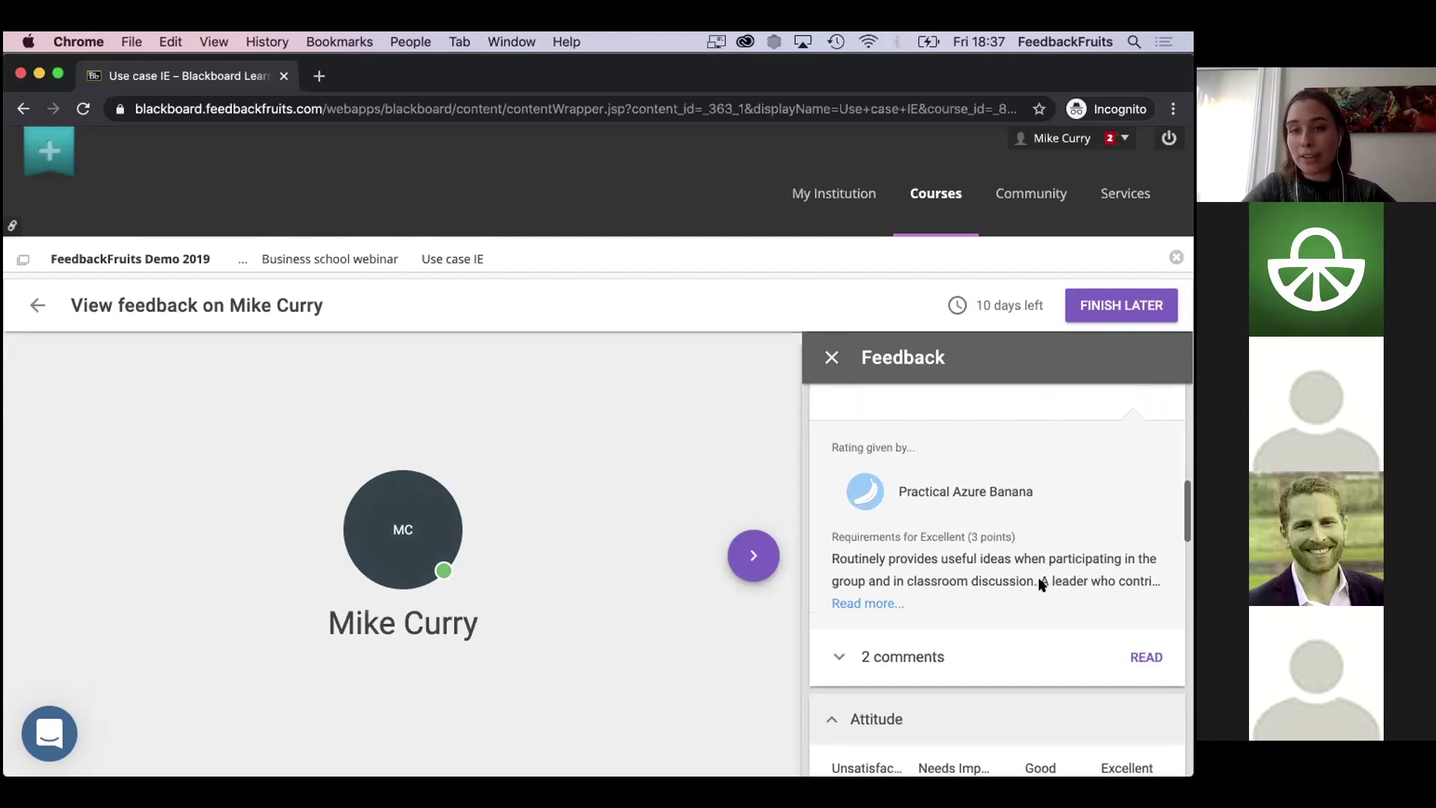
Expand and read the peer comments received on the Contribution criterion, continuing to the Attitude ratings.
scroll(1042, 585, down, 3)
click(960, 548)
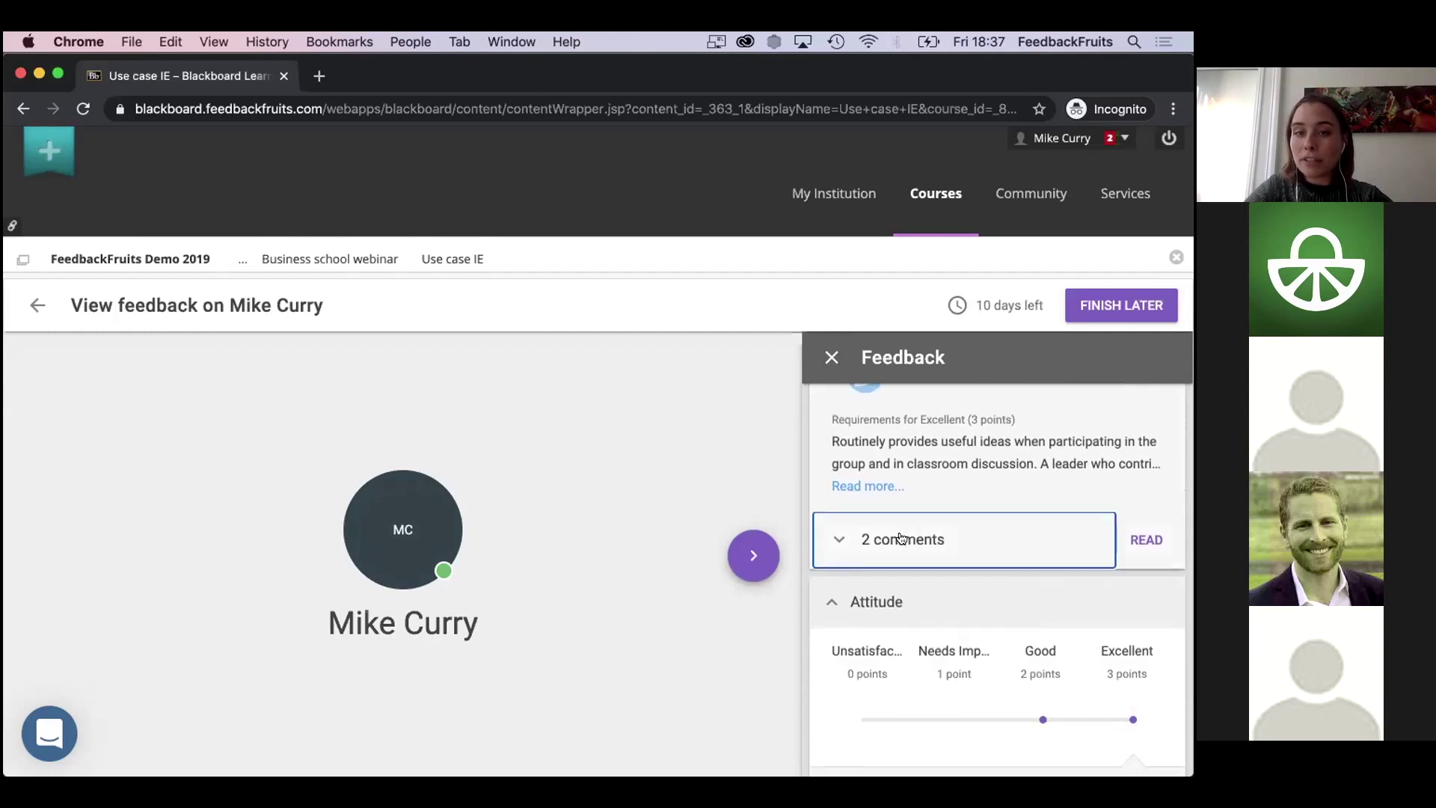
scroll(982, 592, down, 3)
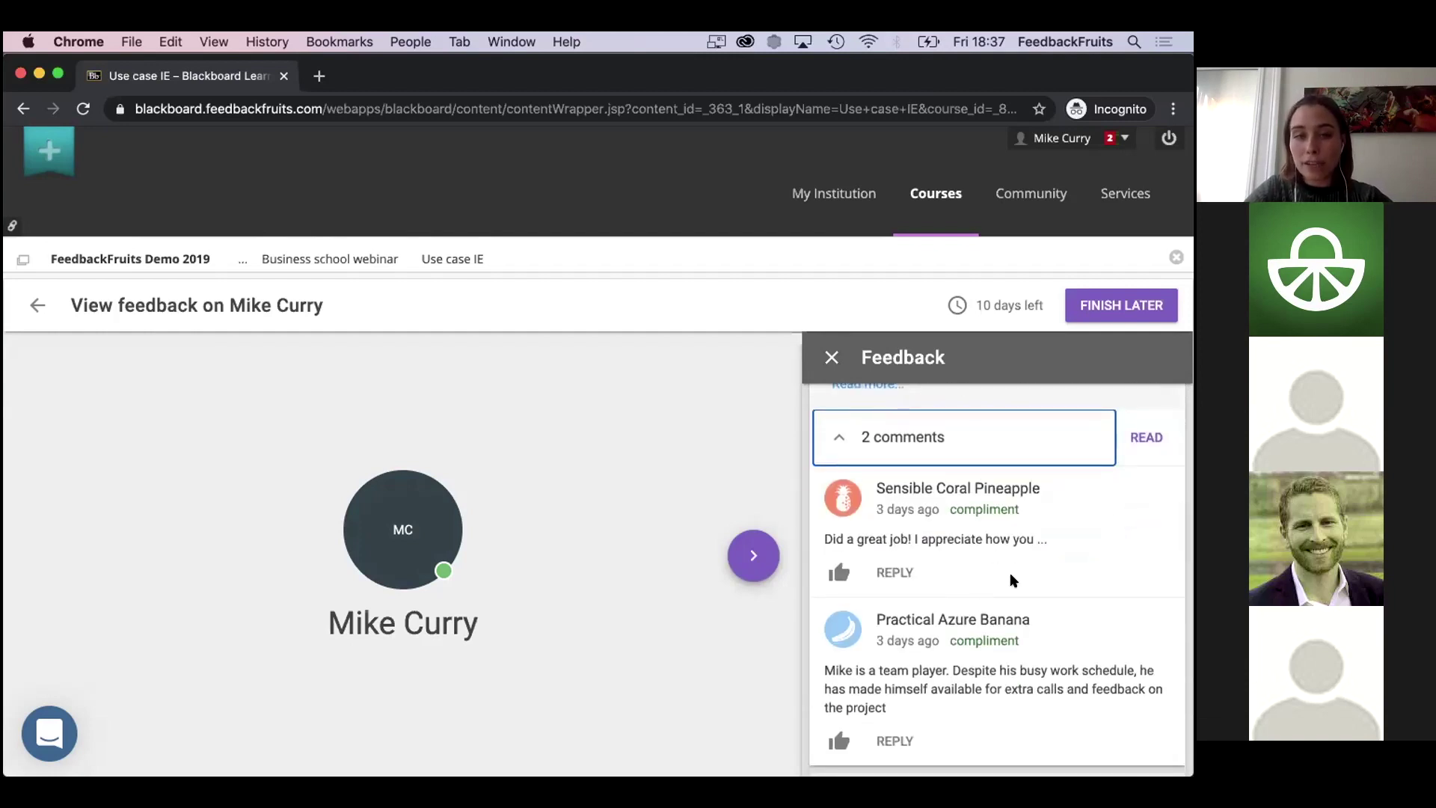
scroll(986, 540, down, 9)
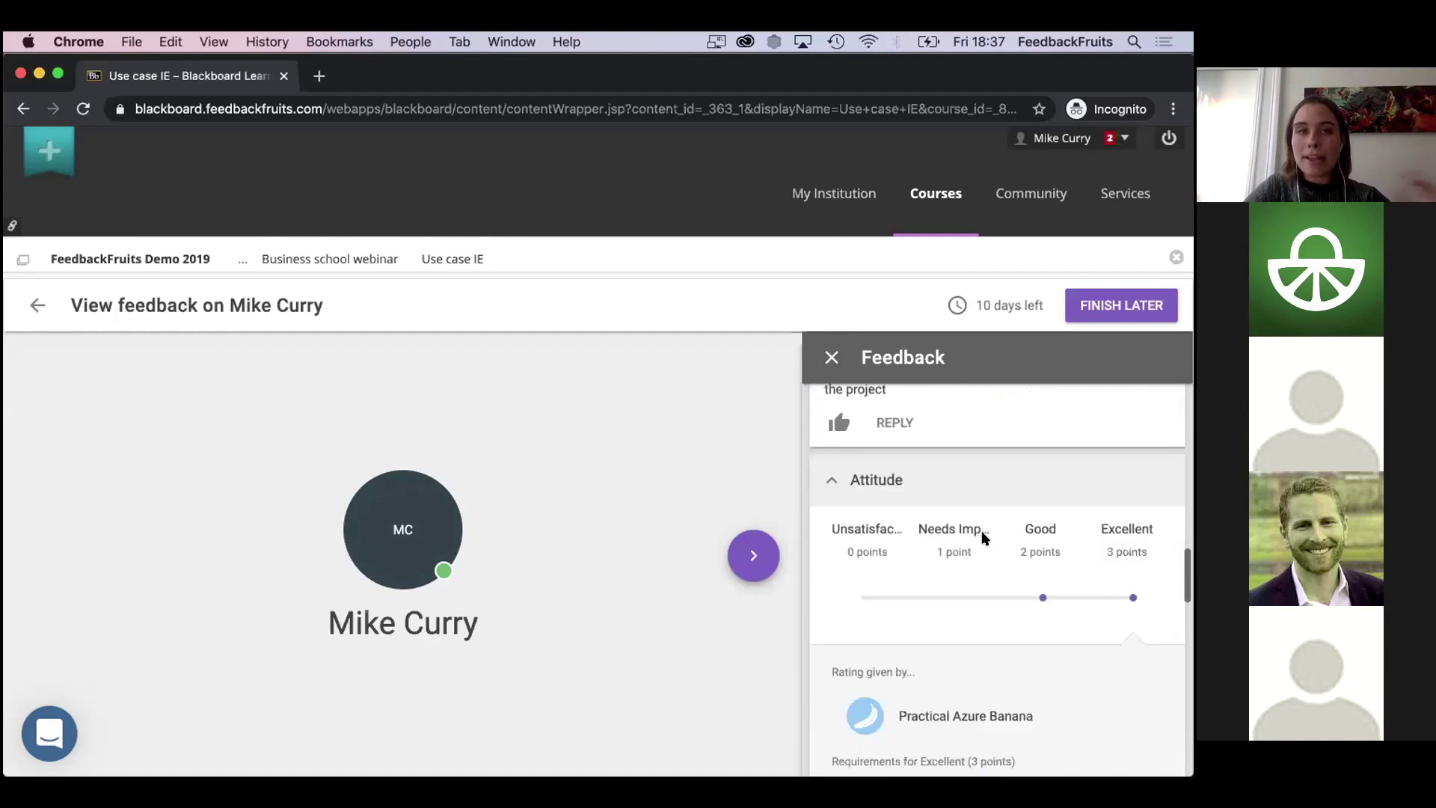
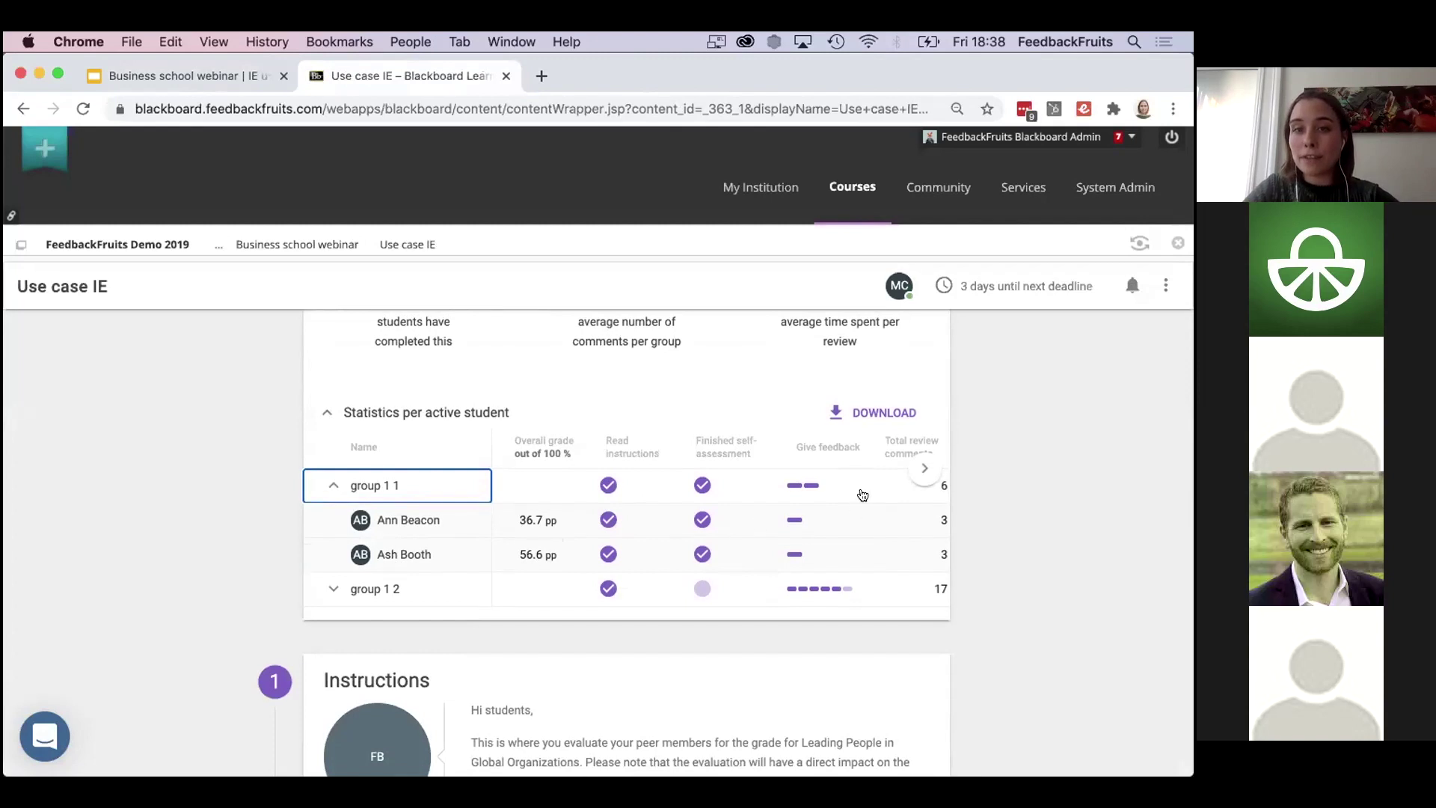
Open the criteria overview of the "Give feedback to yourself and group members" step in the teacher's view.
scroll(618, 483, down, 5)
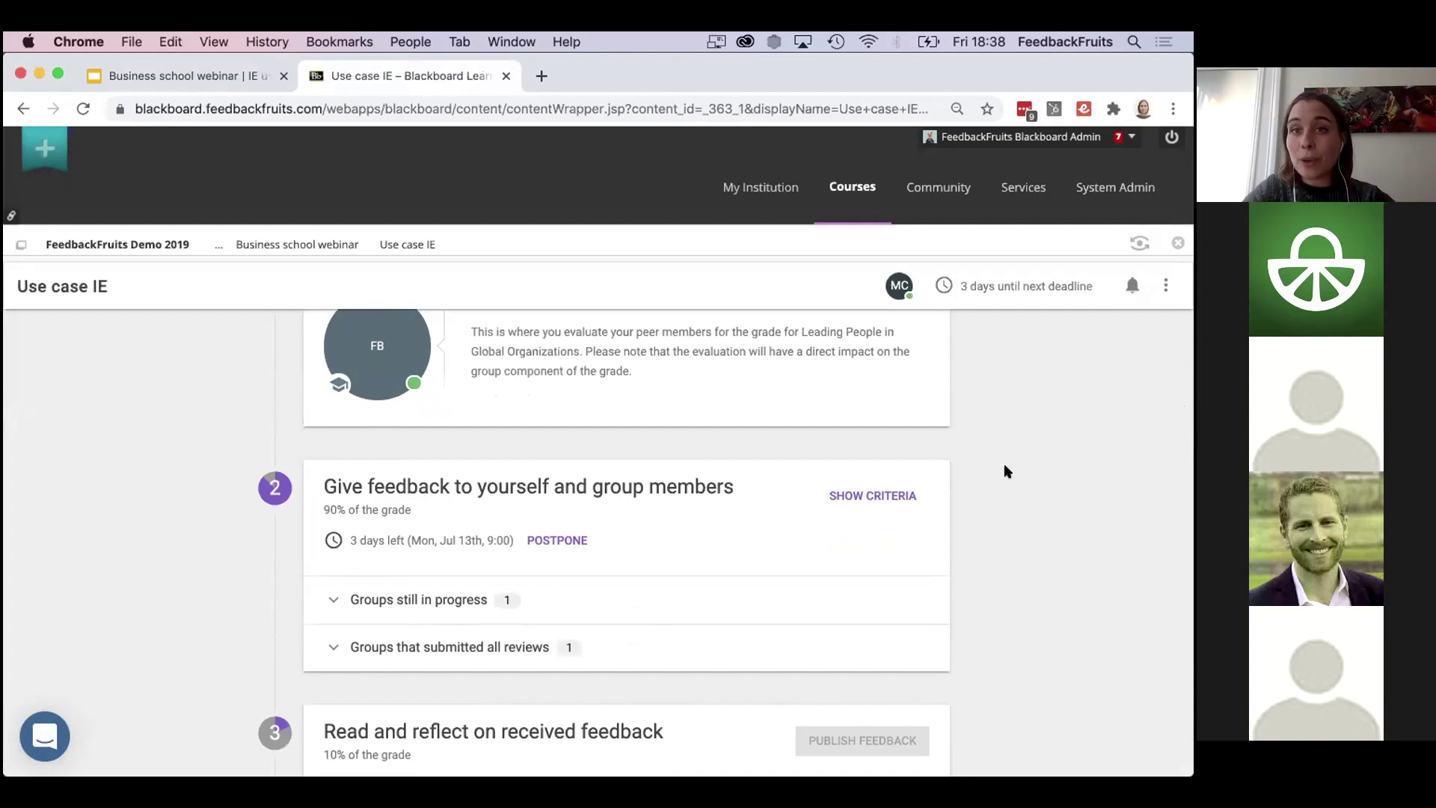
scroll(1007, 471, down, 1)
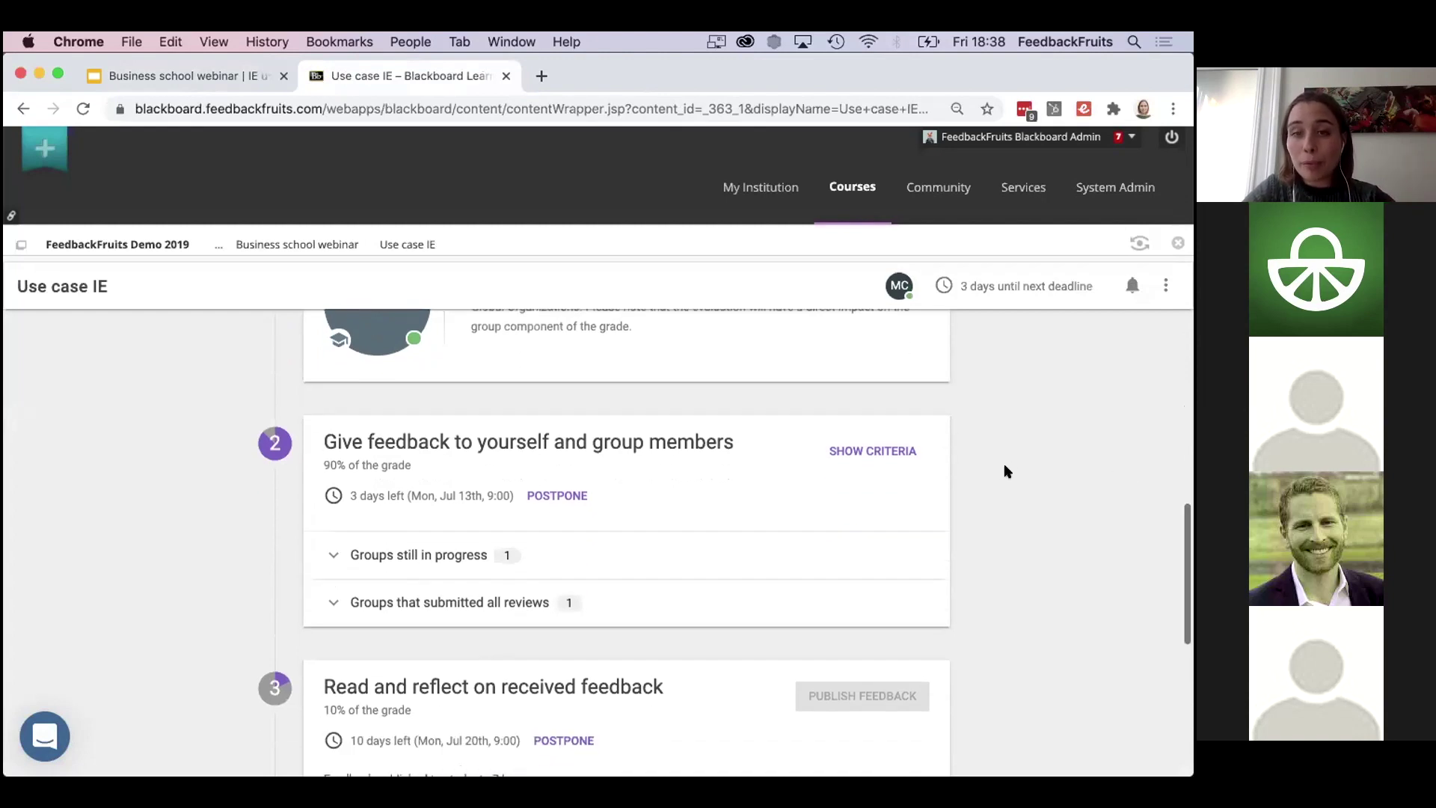
click(868, 456)
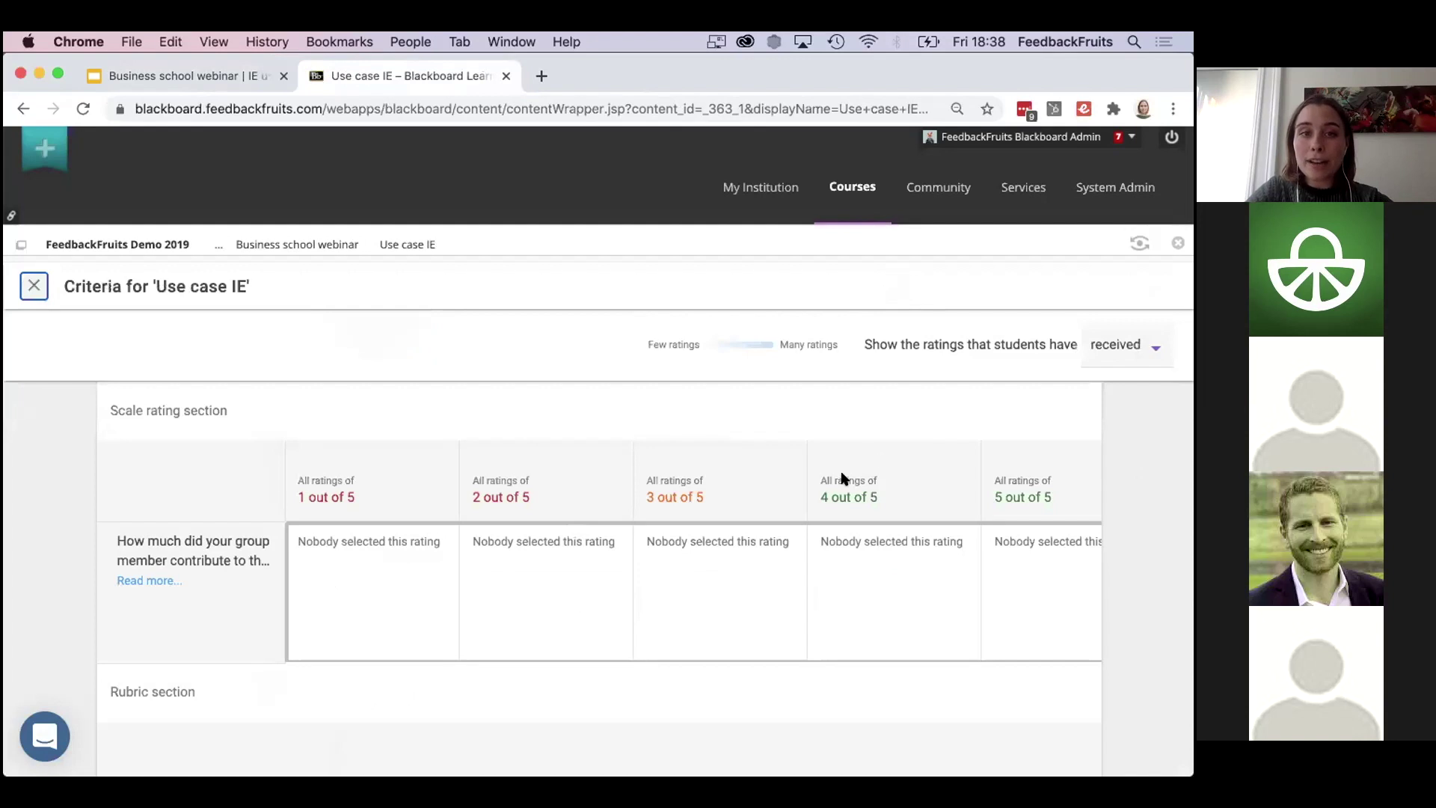
Examine the distribution of received ratings across the rubric criteria from Contribution to Problem-solving, and close the overview.
scroll(645, 624, down, 5)
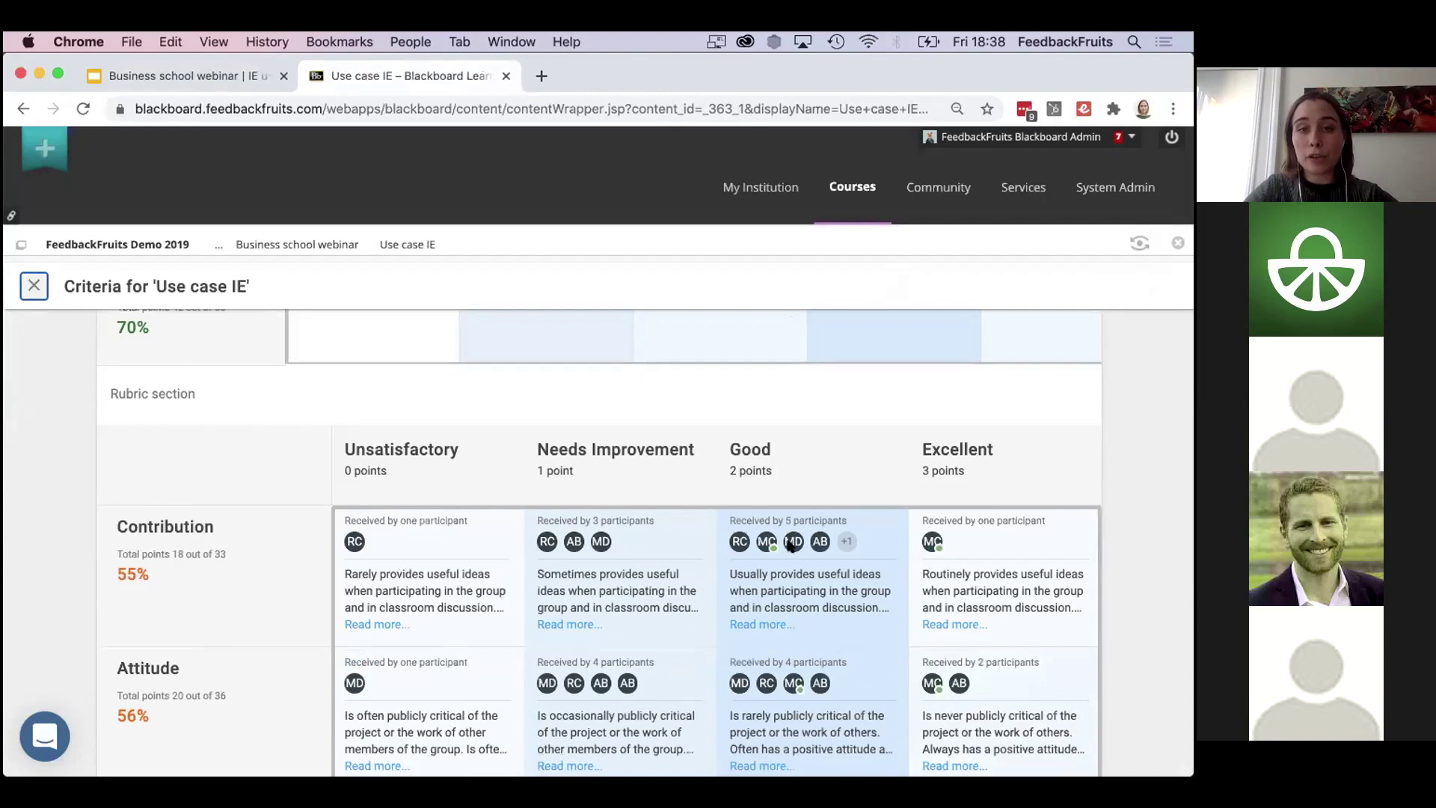
scroll(831, 567, down, 2)
key(super+minus)
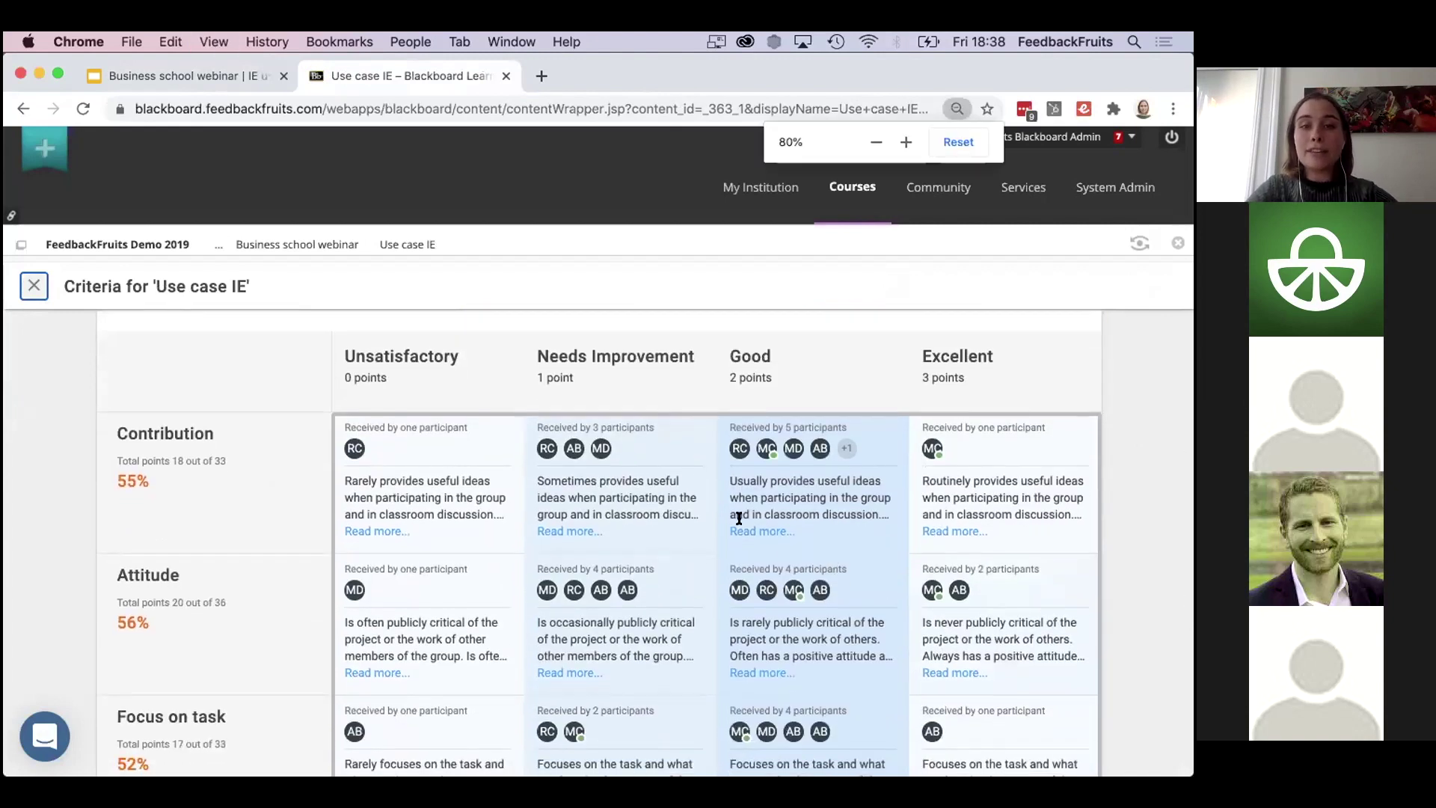
scroll(722, 495, up, 2)
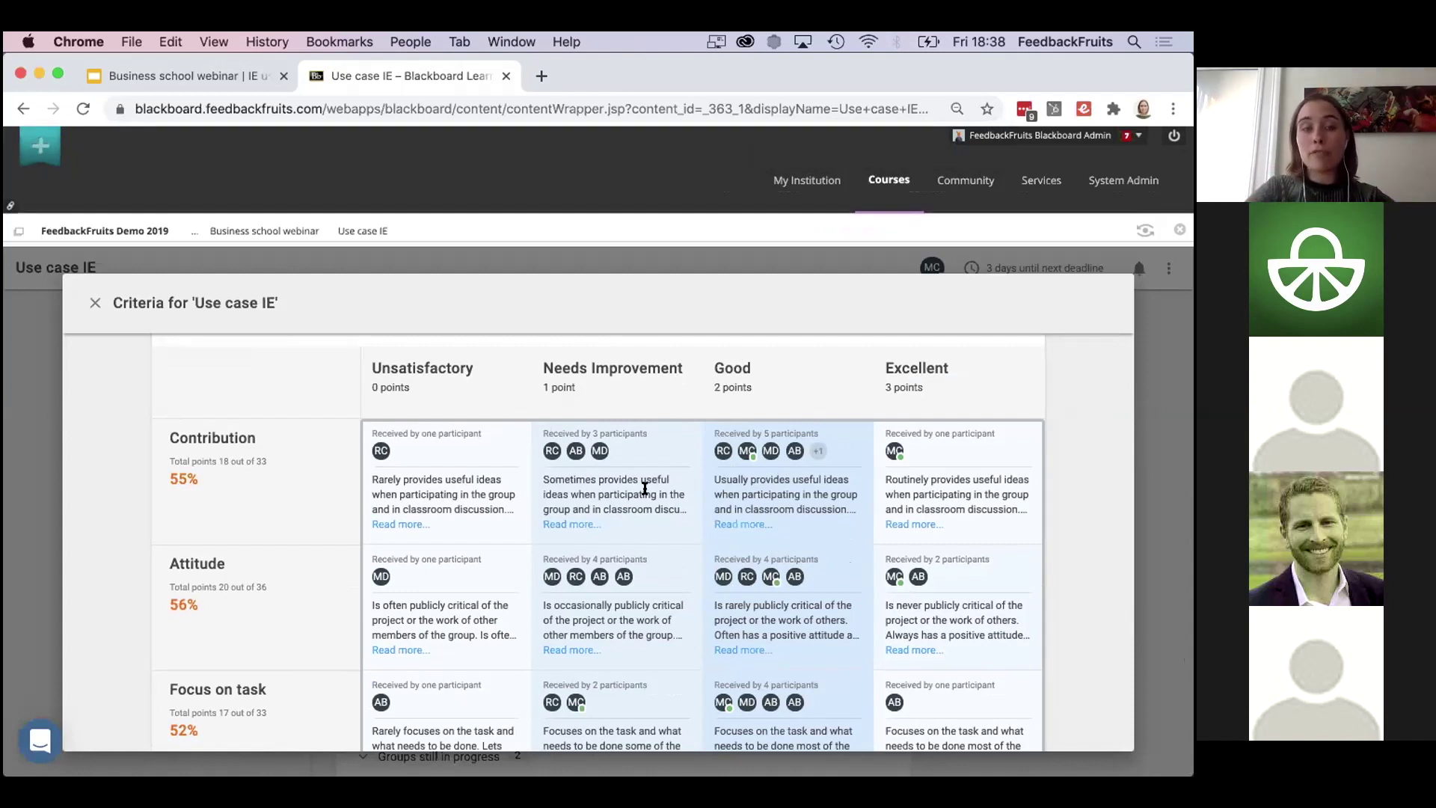
scroll(471, 524, down, 2)
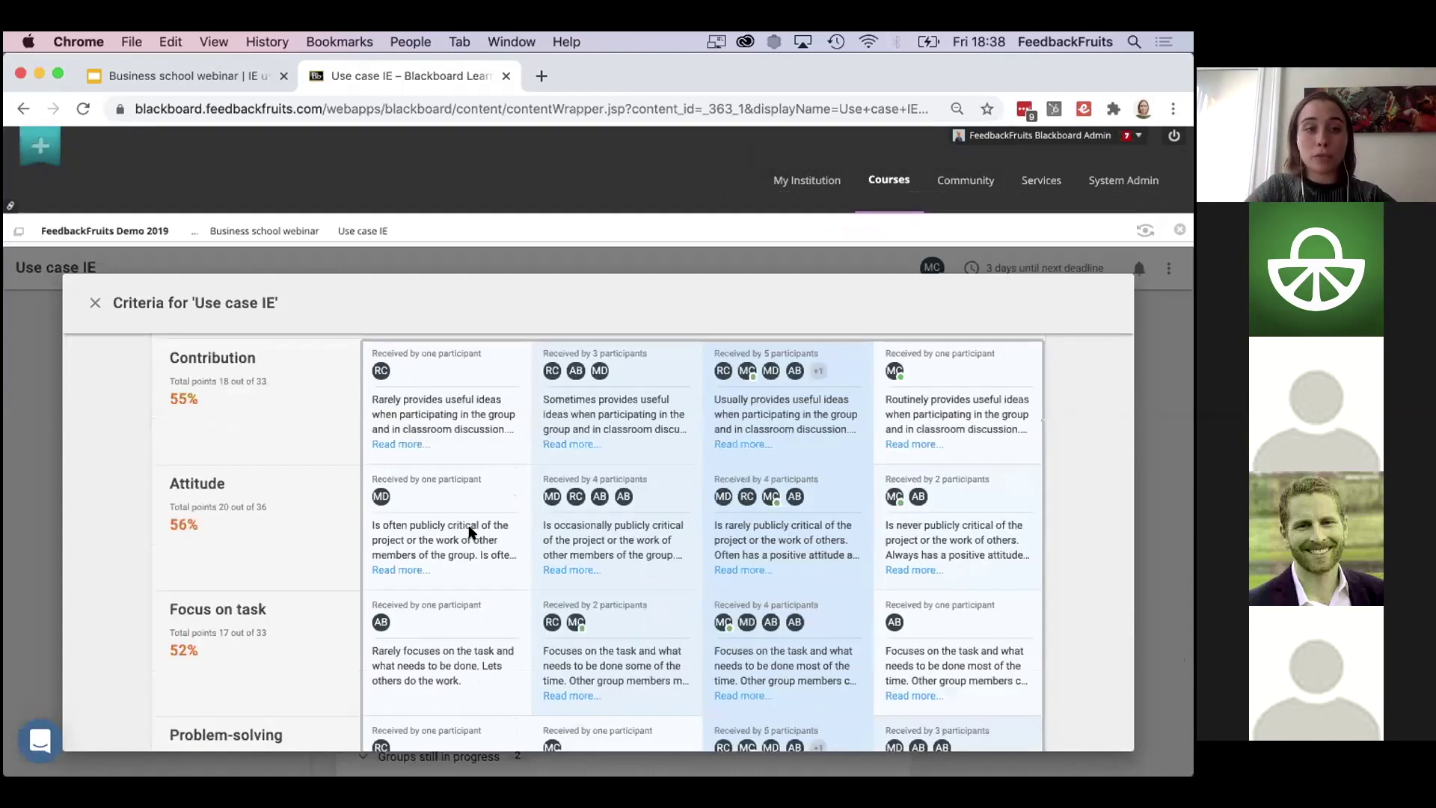
click(95, 302)
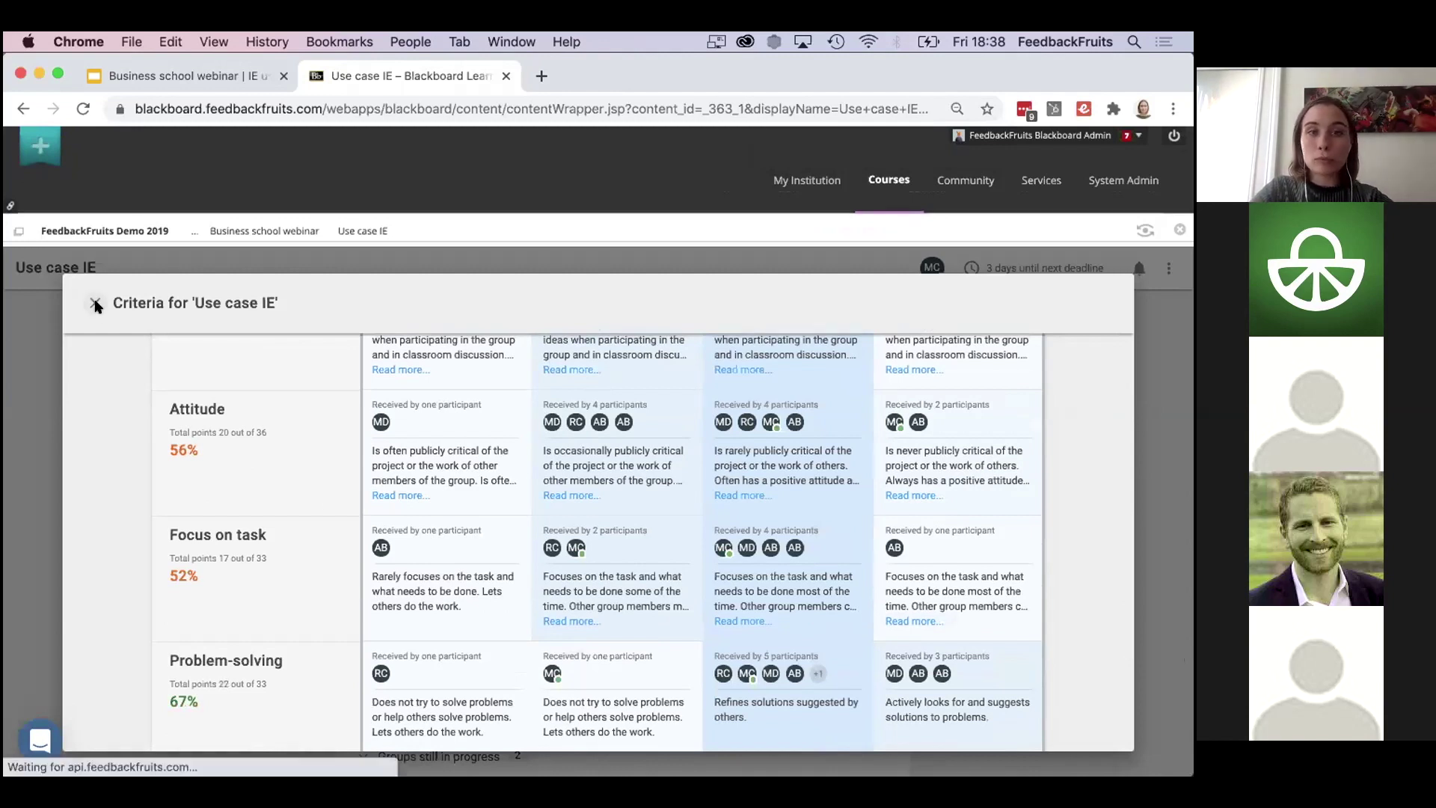
Expand group 1 1 in the Grading table and examine its members' points per component and overall grades.
scroll(813, 506, down, 5)
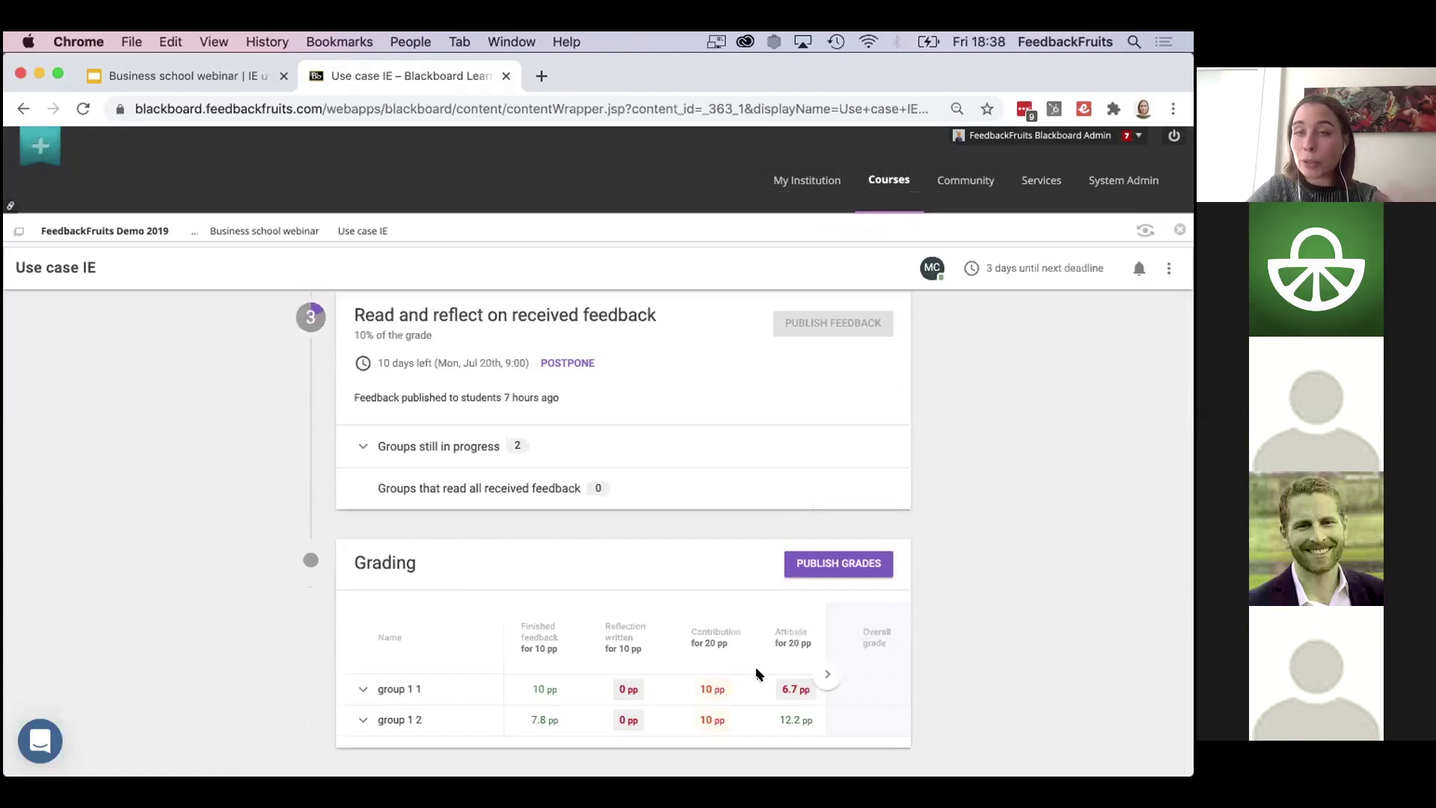
click(419, 686)
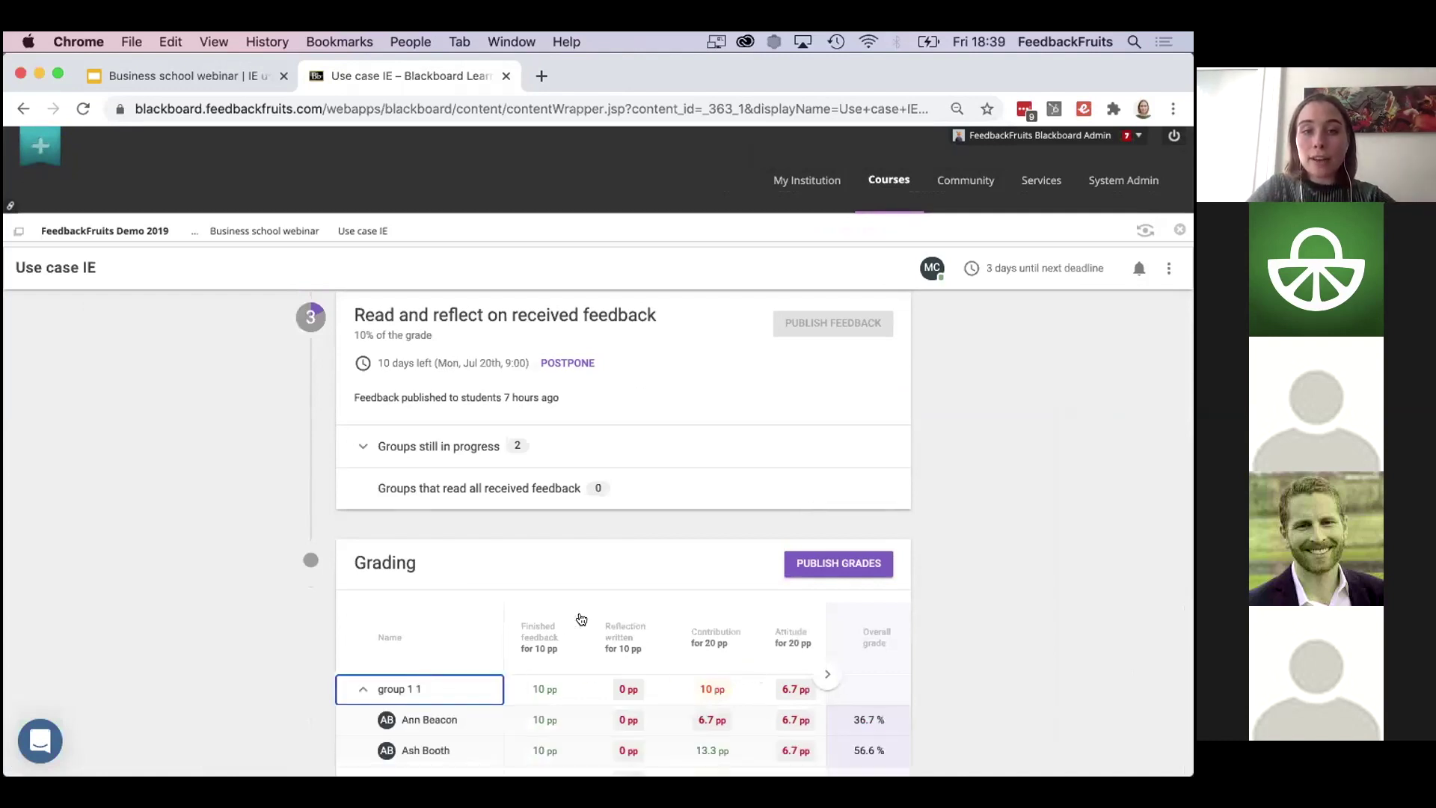
scroll(578, 621, down, 1)
click(949, 513)
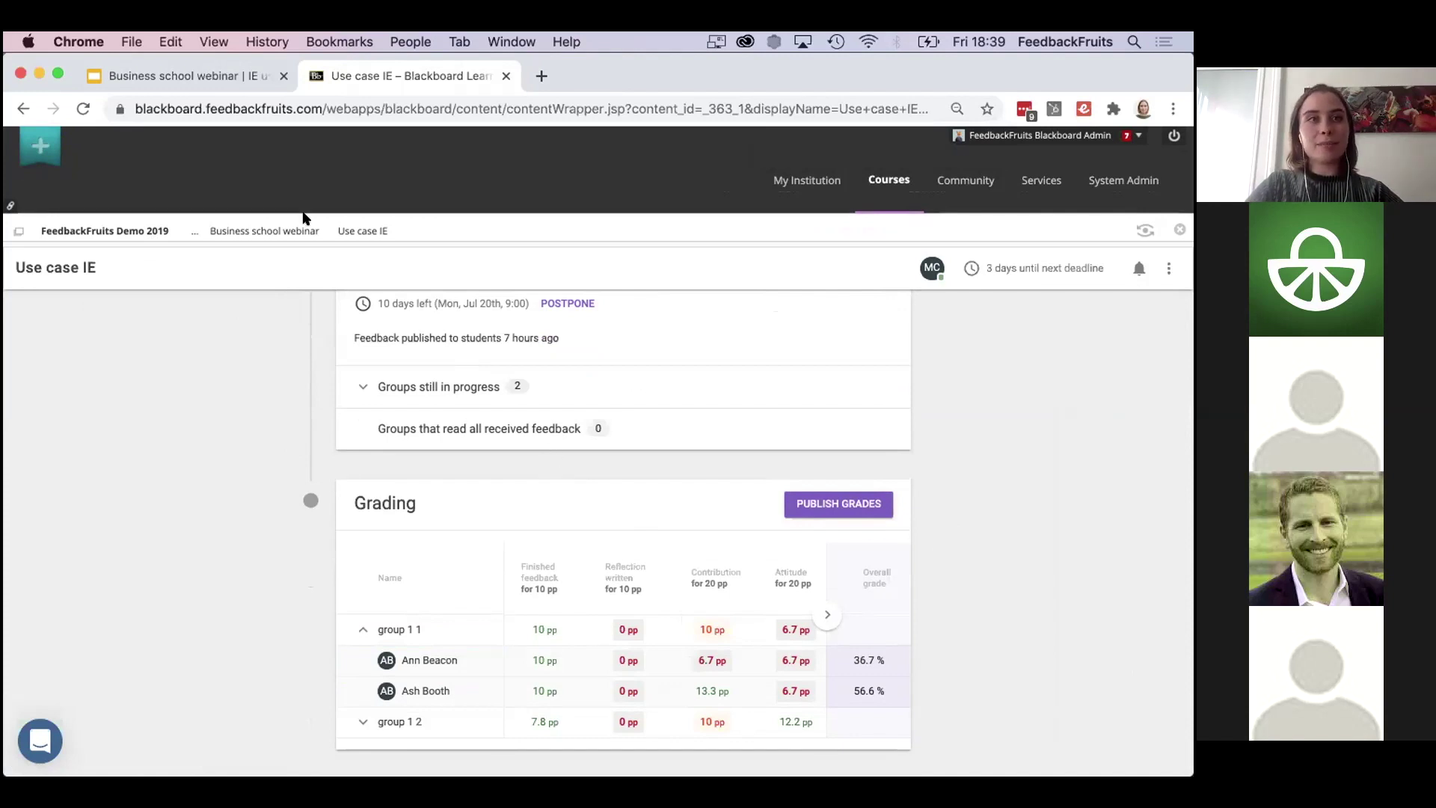
Switch to the Business school webinar presentation in Google Slides, show its title slide, and return to the Use case IE assignment in Blackboard.
click(187, 77)
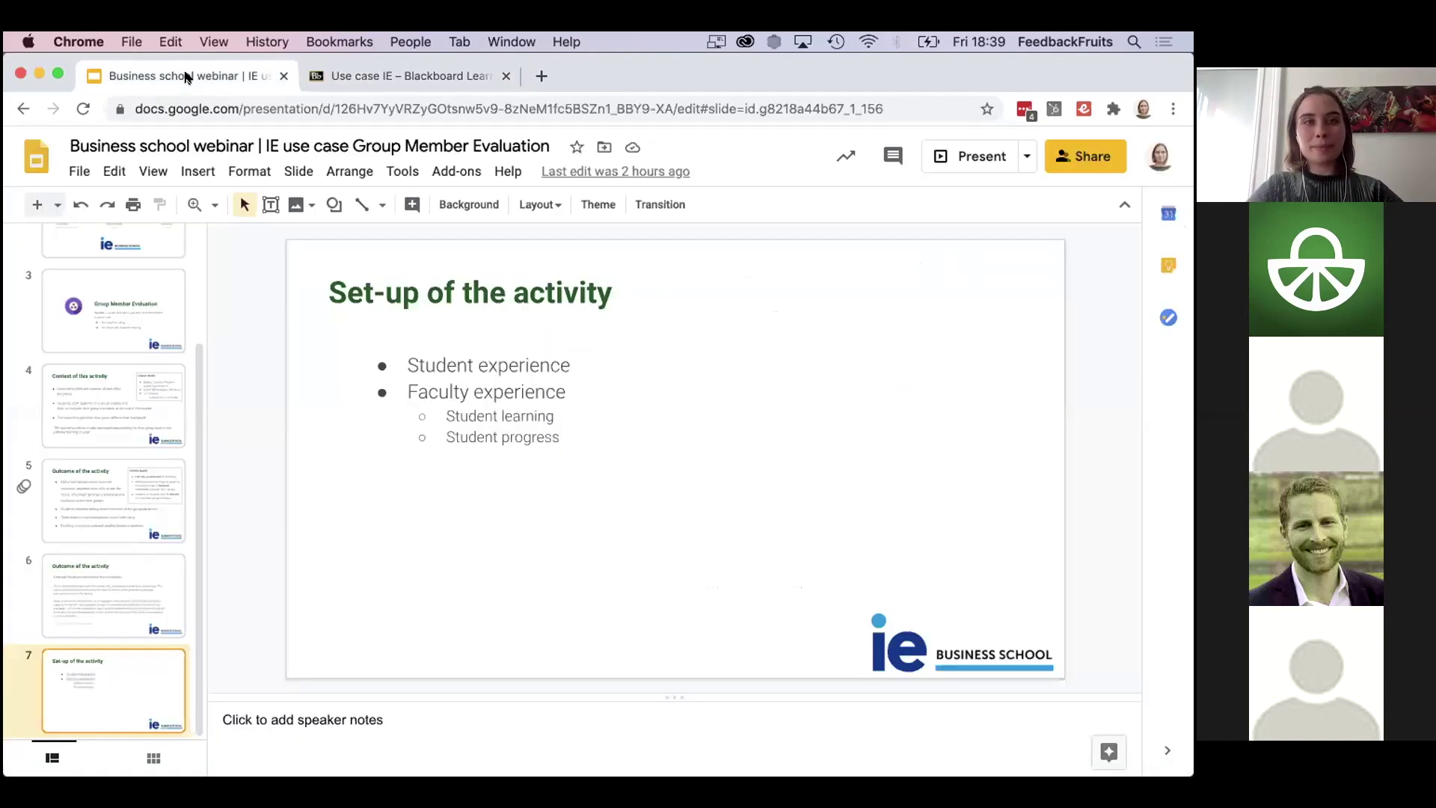
scroll(142, 416, up, 5)
click(112, 271)
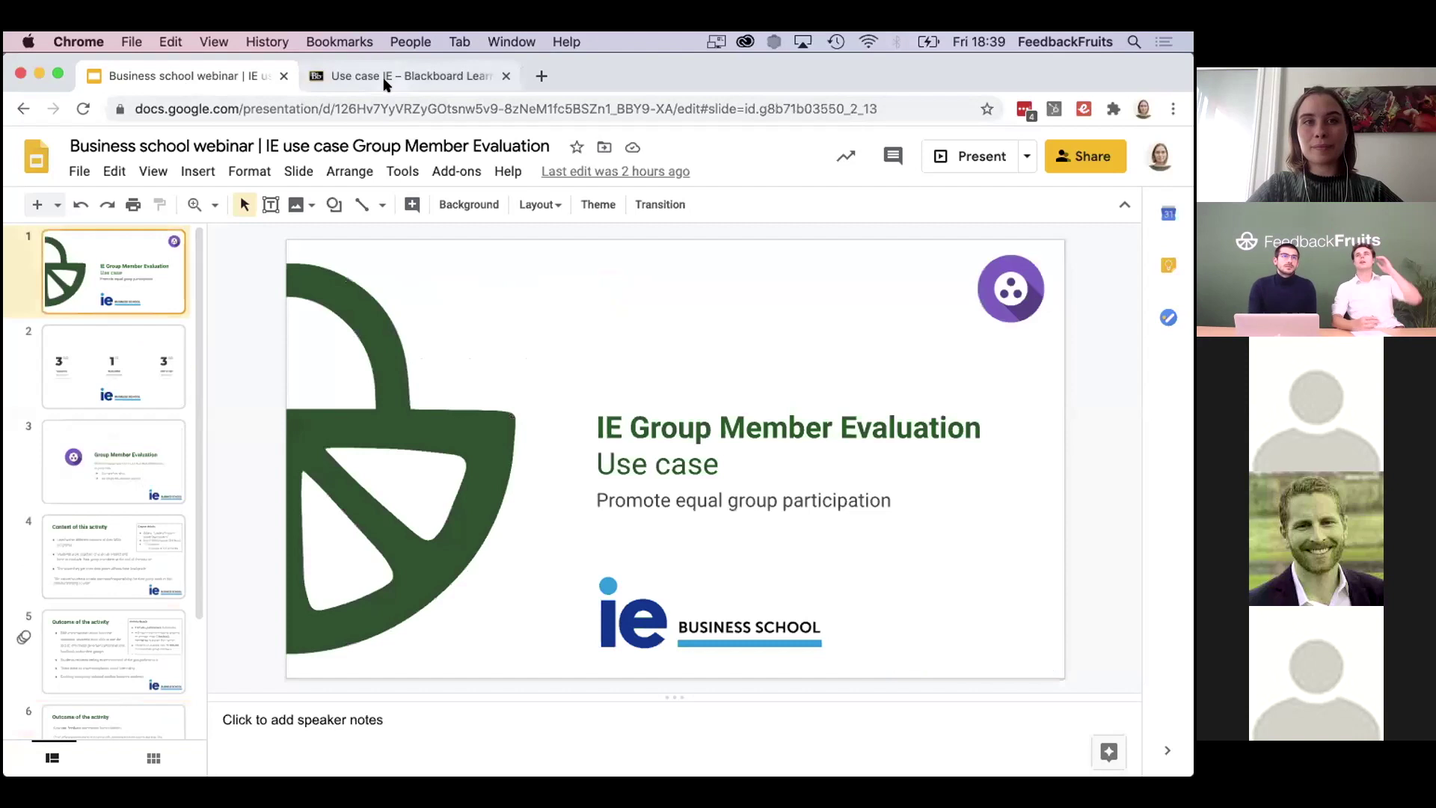
click(386, 78)
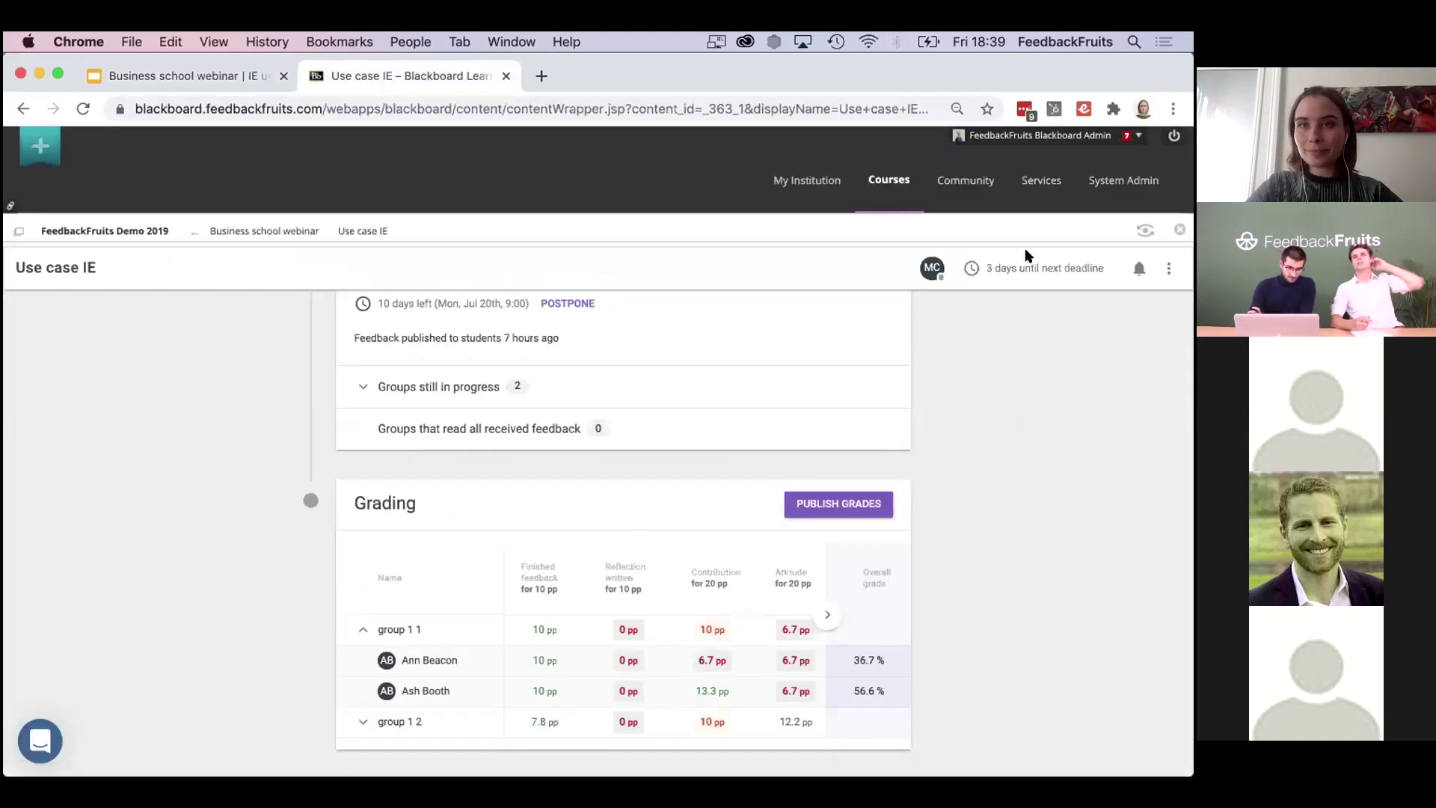